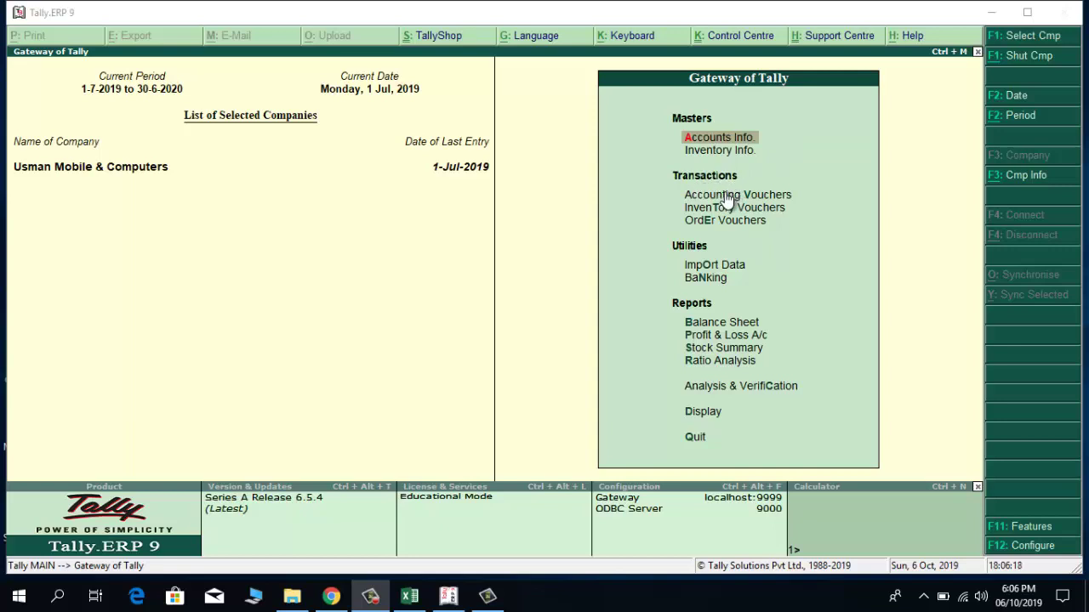
# Start a purchase voucher with supplier invoice number 101 dated 1-Jul-2019
pyautogui.click(772, 198)
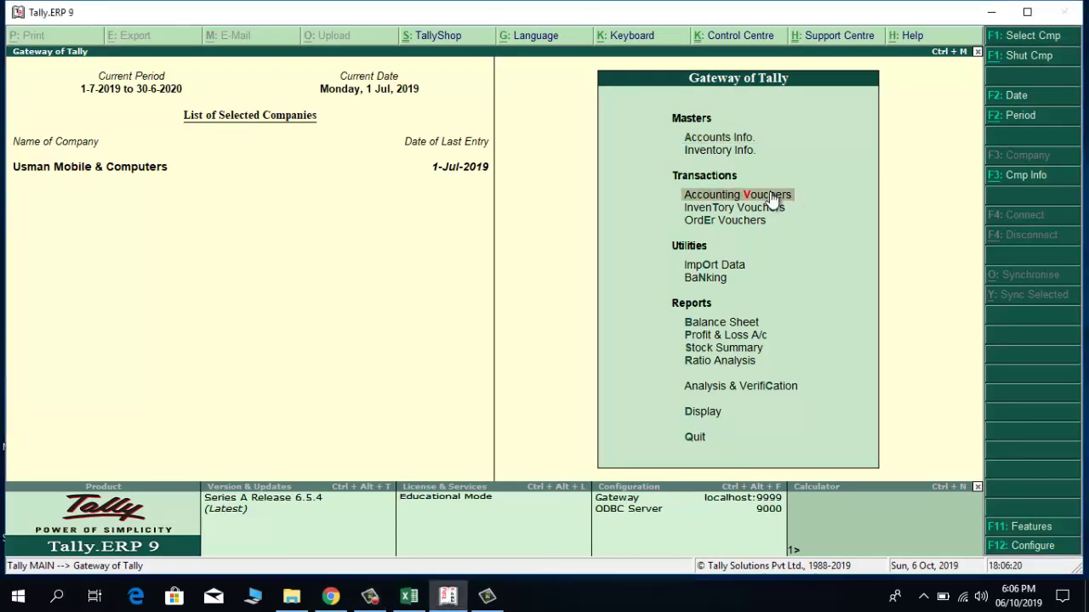
pyautogui.click(772, 198)
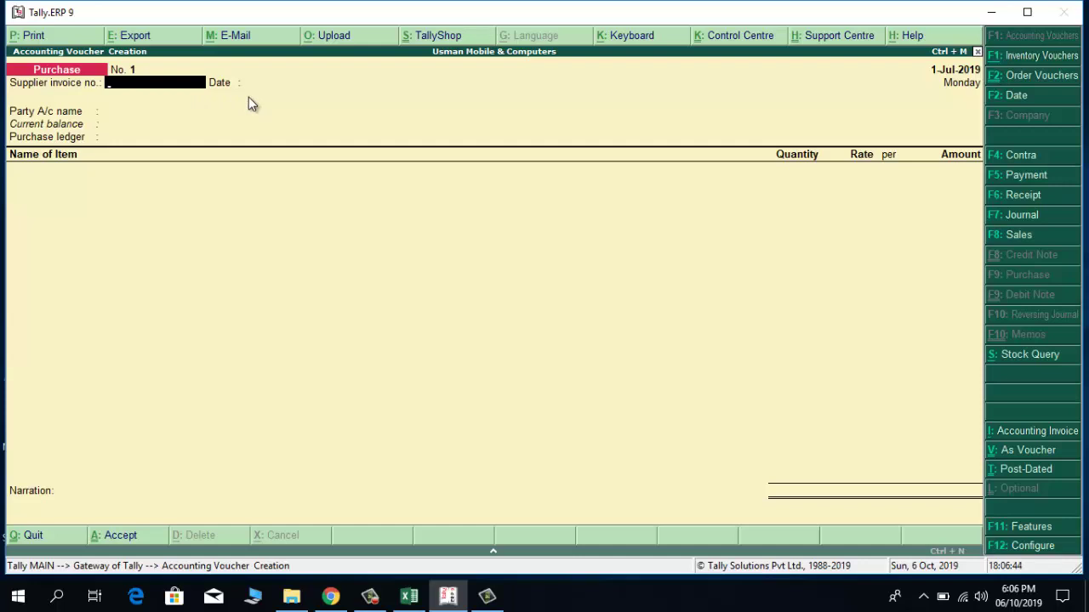
pyautogui.write('101')
pyautogui.press('Return')
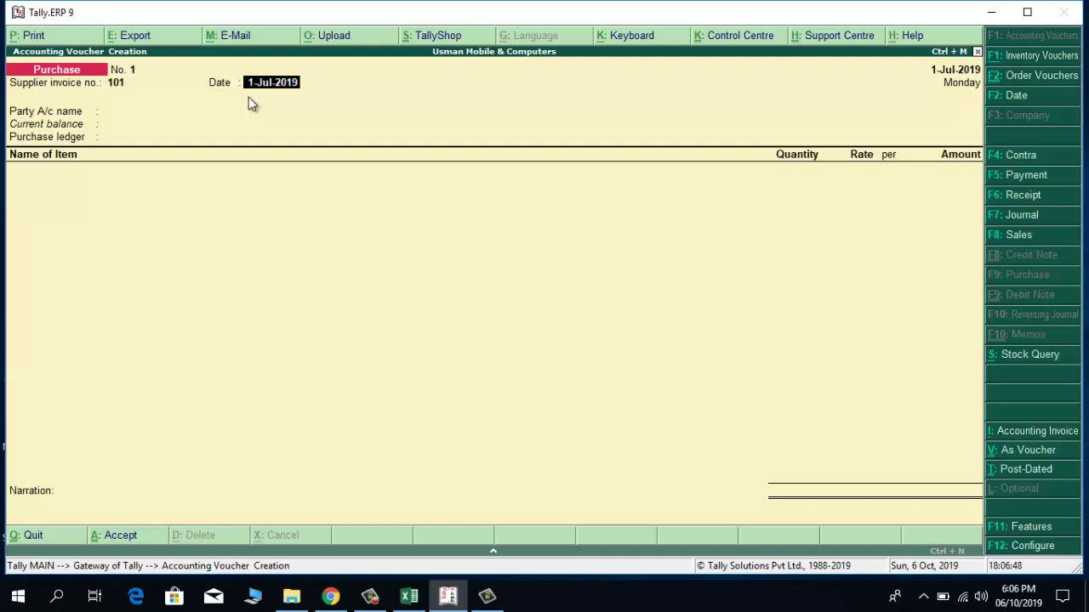
pyautogui.press('Return')
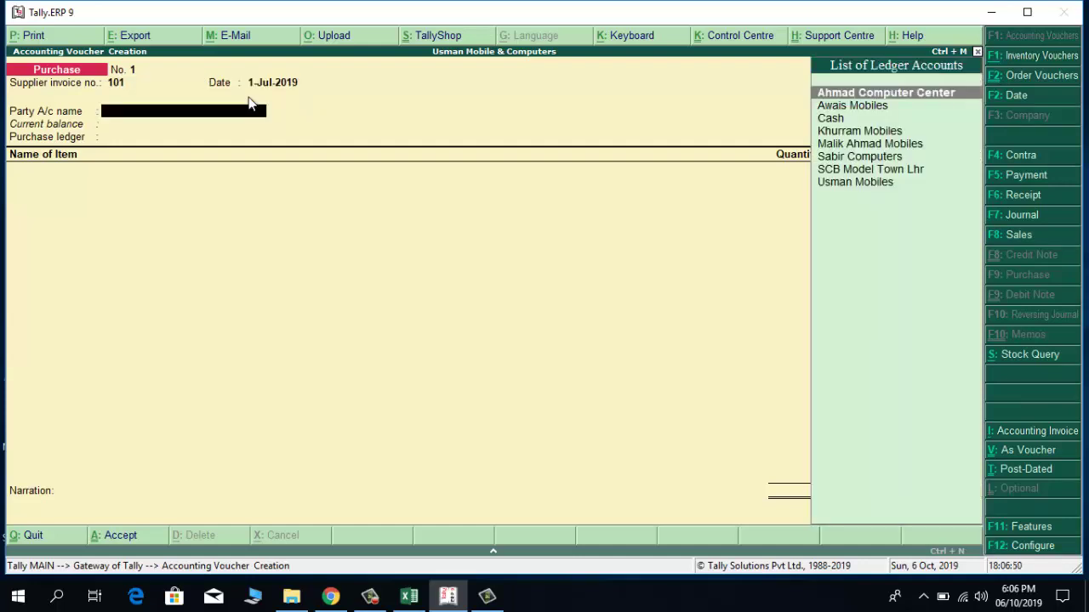
# Choose Malik Ahmad Mobiles as the party account of the purchase voucher
pyautogui.press('Down')
pyautogui.press('Down')
pyautogui.press('Down')
pyautogui.press('Down')
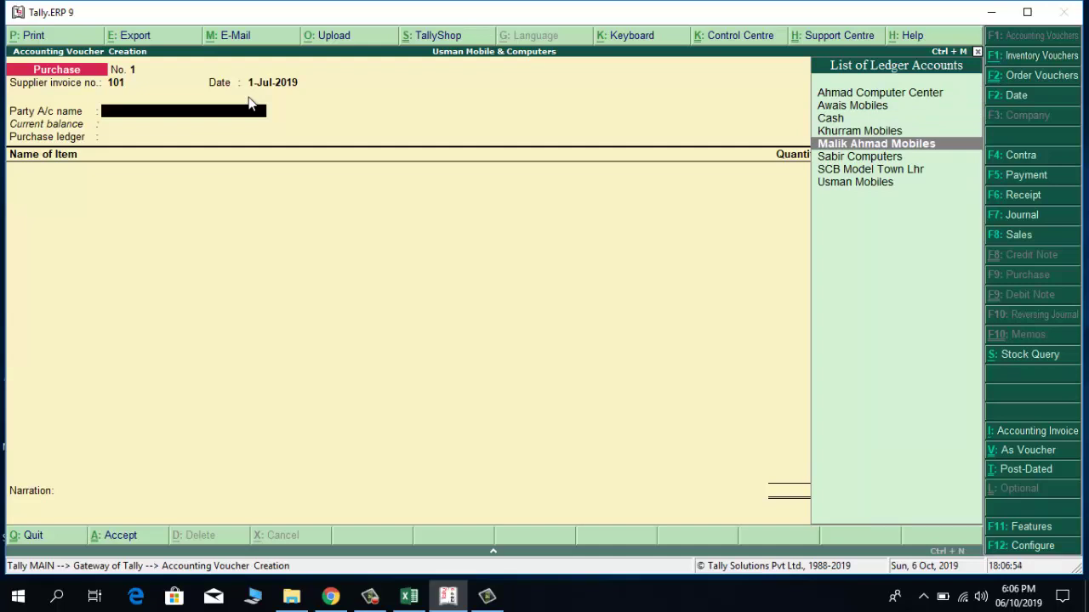
pyautogui.press('Return')
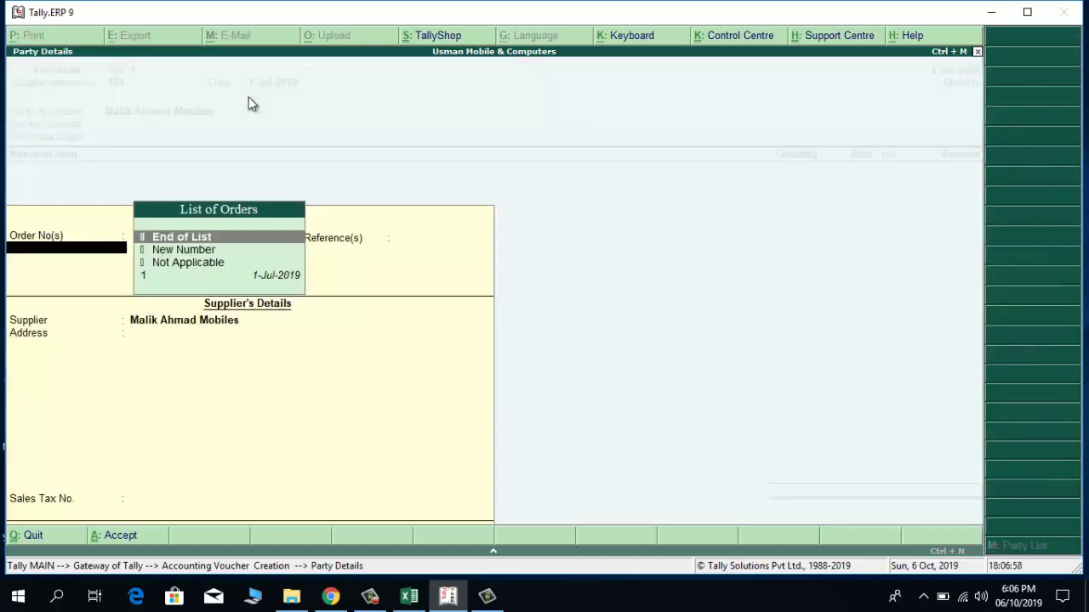
# Link the supplier's existing order dated 1-Jul-2019 in the party details and enter 1 as the other reference
pyautogui.press('Down')
pyautogui.press('Down')
pyautogui.press('Down')
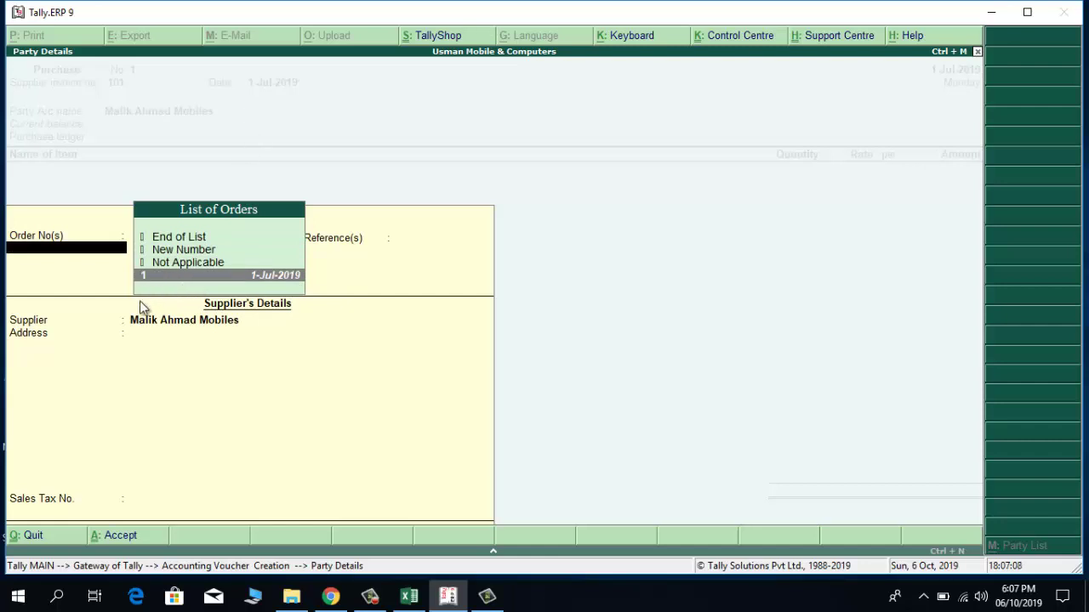
pyautogui.press('Return')
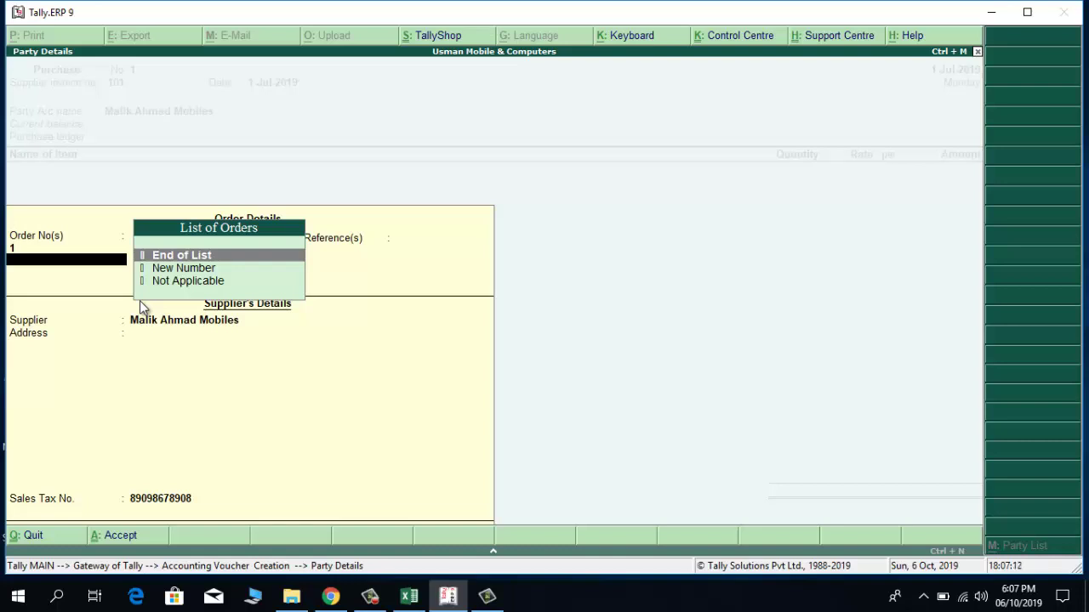
pyautogui.press('Return')
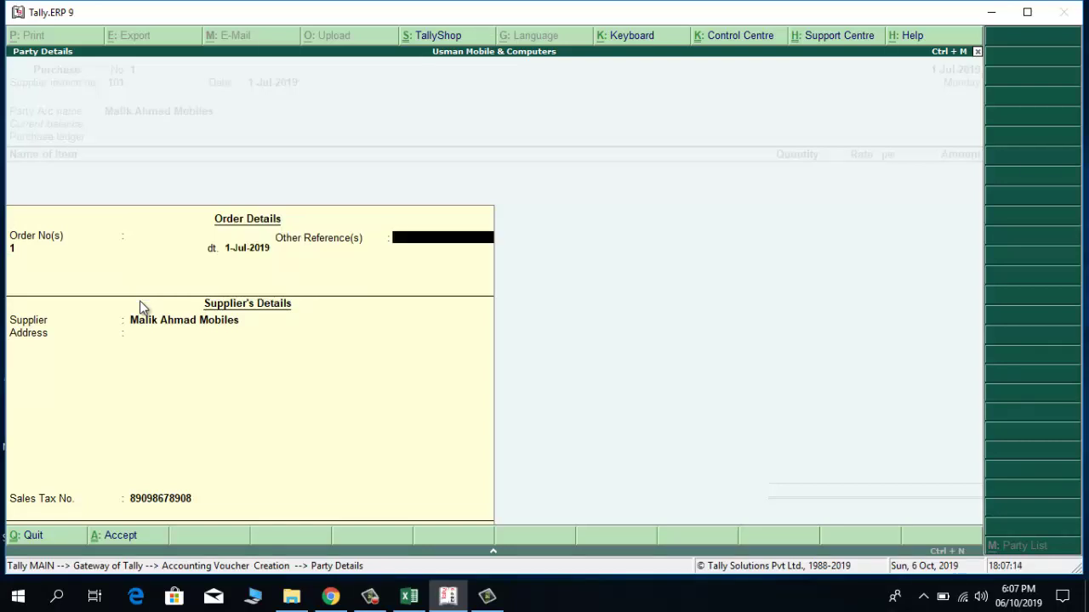
pyautogui.write('1')
pyautogui.press('Return')
pyautogui.press('Return')
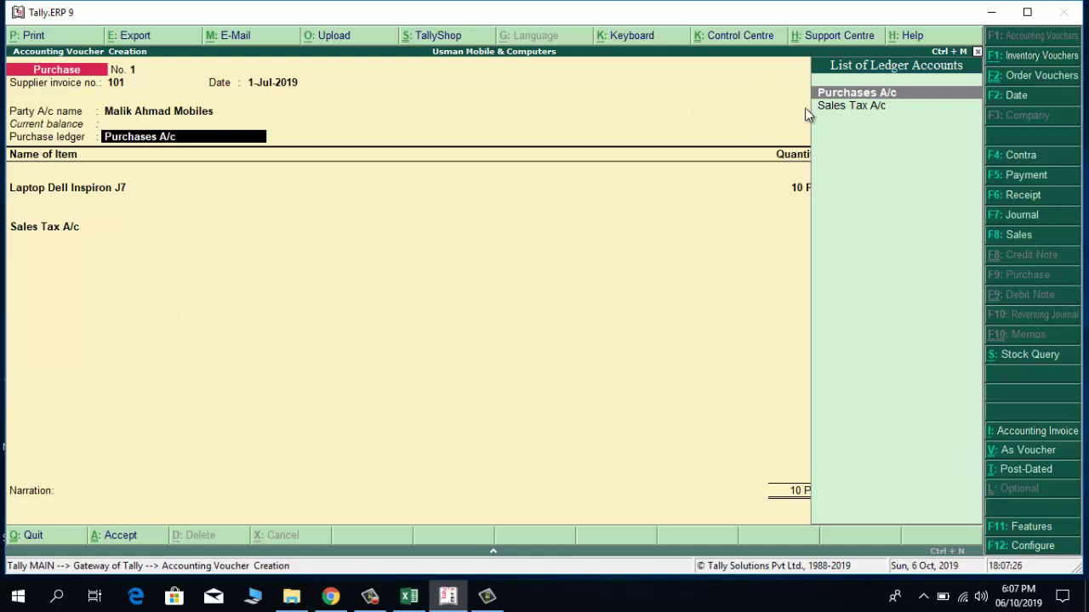
# Post to the Purchases A/c ledger and allocate 5 Pcs of Laptop Dell Inspiron J7 at 65,000 against the existing order
pyautogui.press('Return')
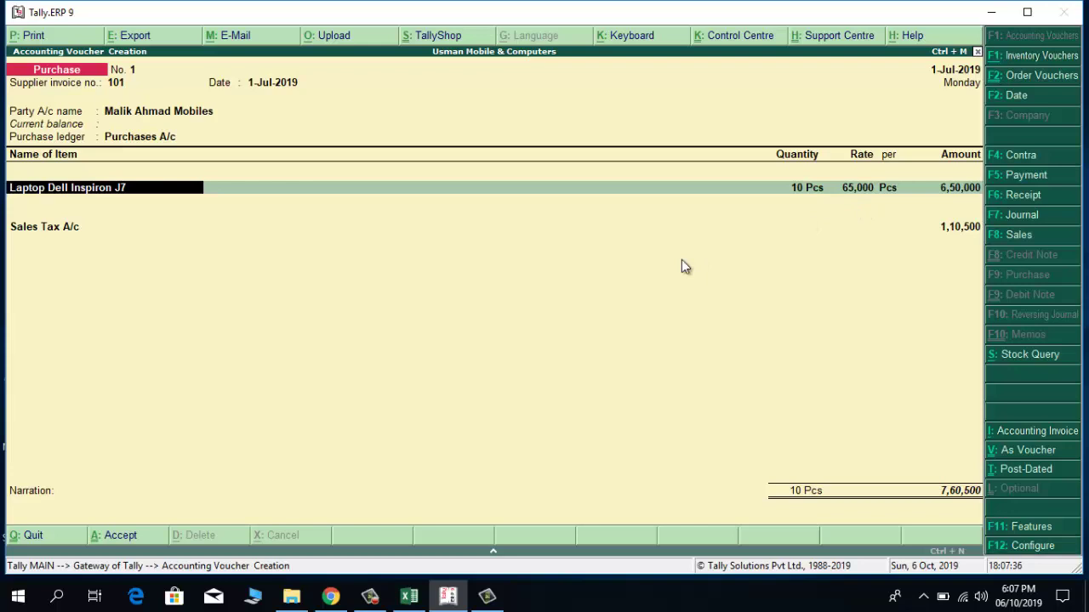
pyautogui.press('Return')
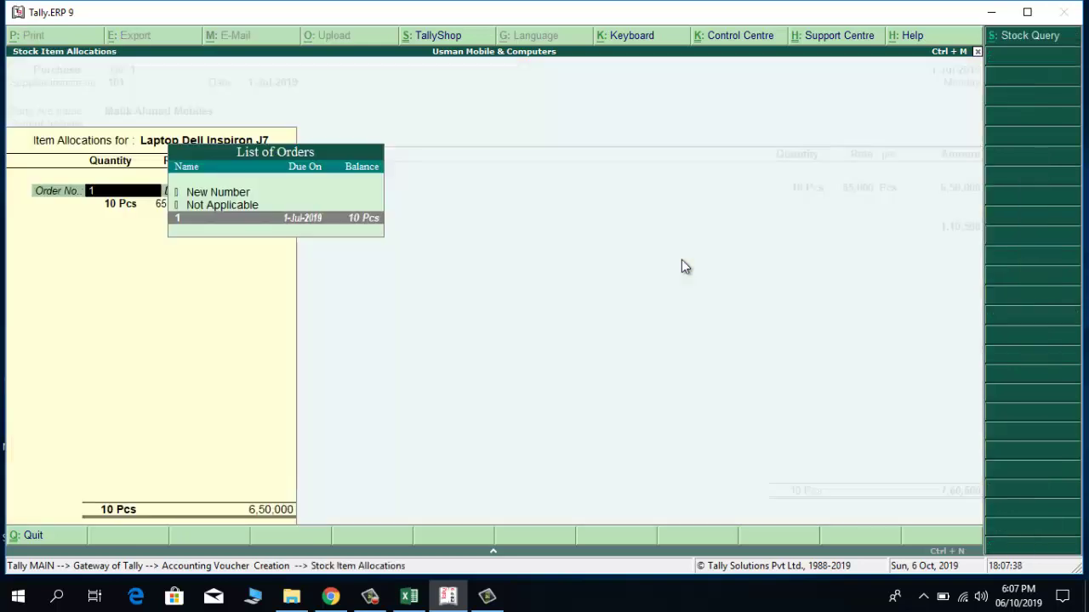
pyautogui.click(195, 218)
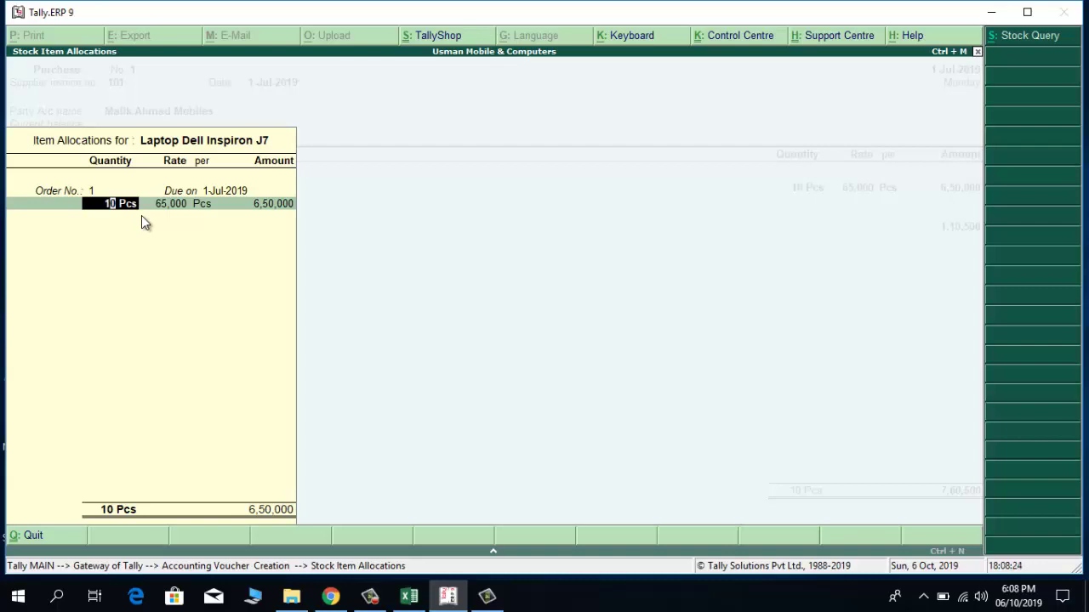
pyautogui.hotkey('shift', 'Tab')
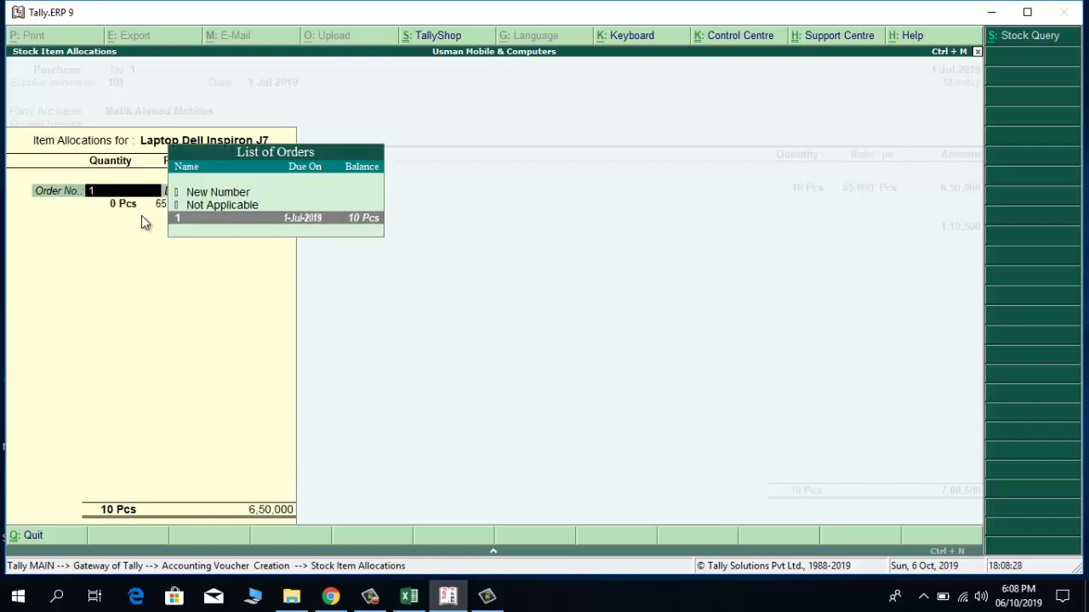
pyautogui.press('Return')
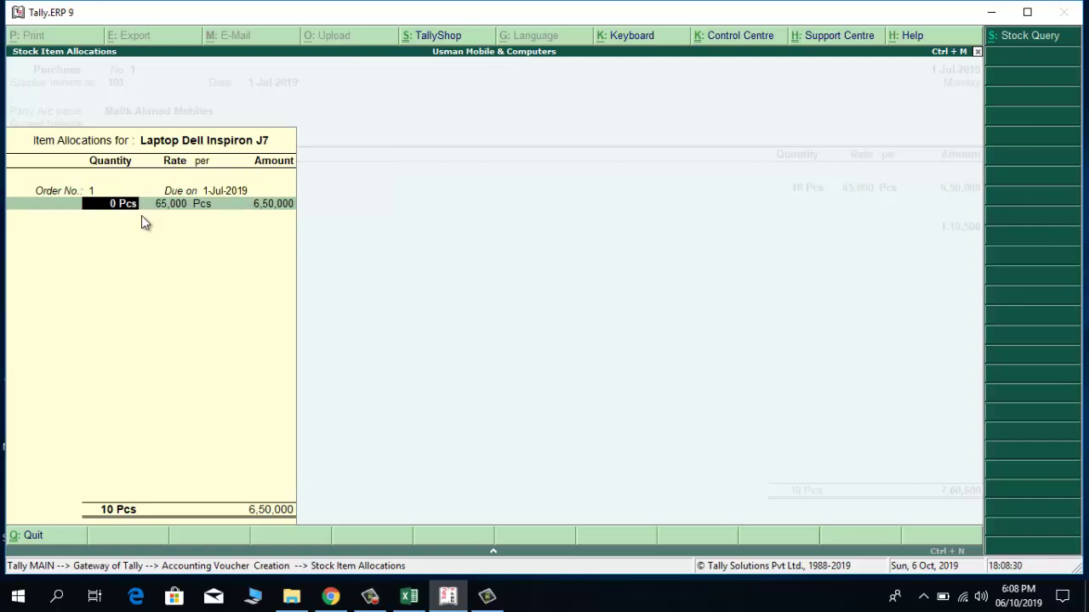
pyautogui.press('Return')
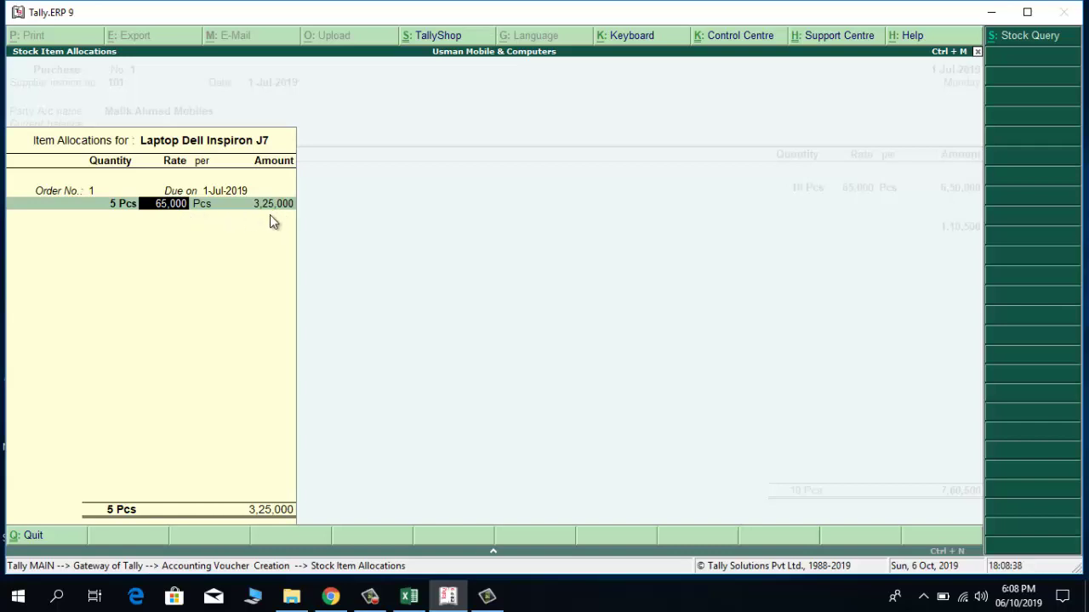
pyautogui.press('Return')
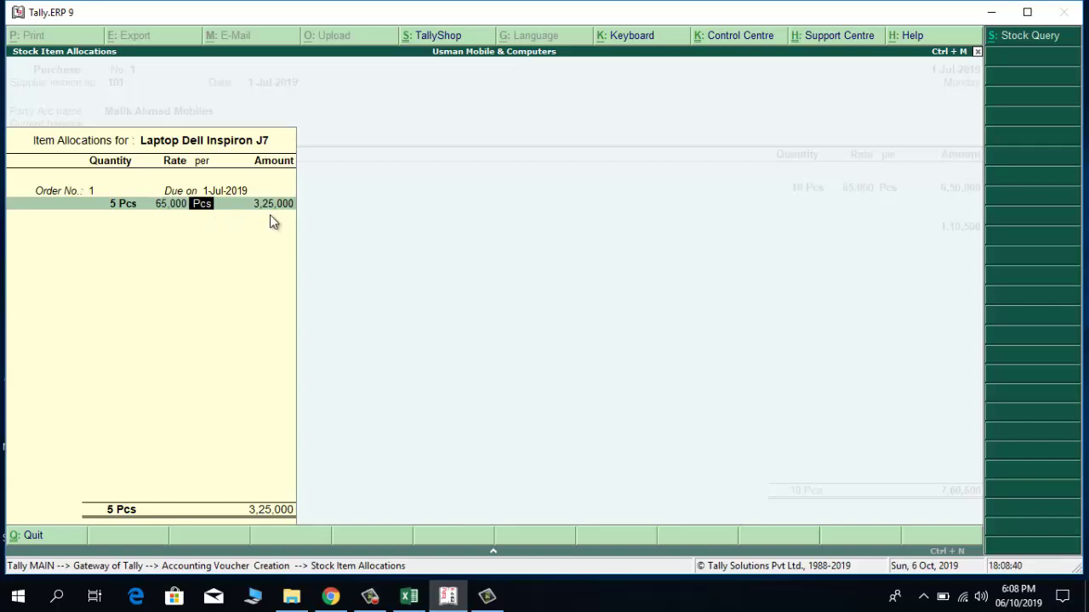
pyautogui.press('Return')
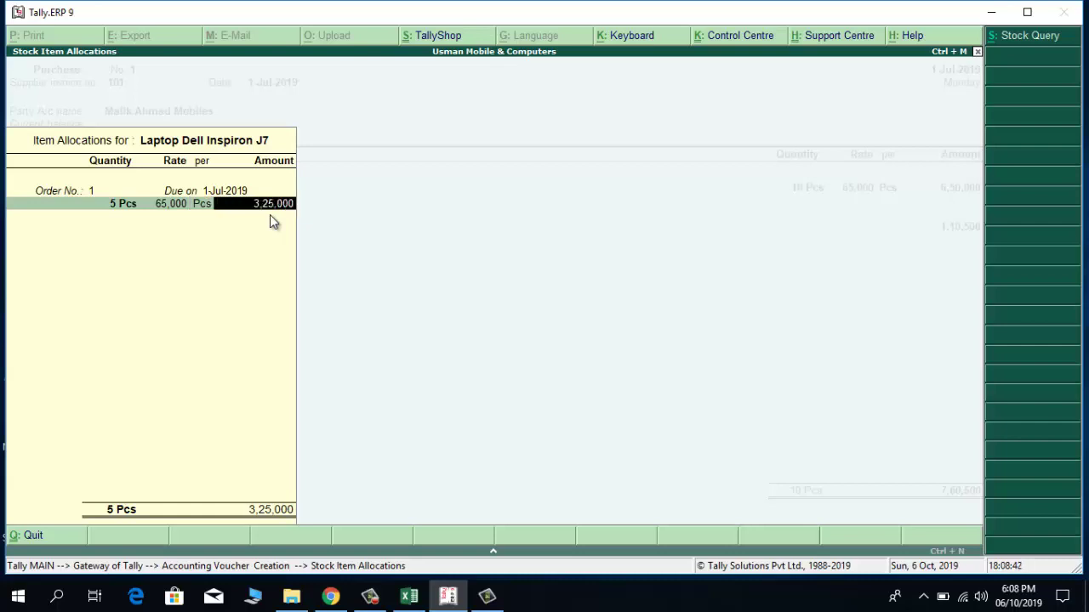
pyautogui.press('Return')
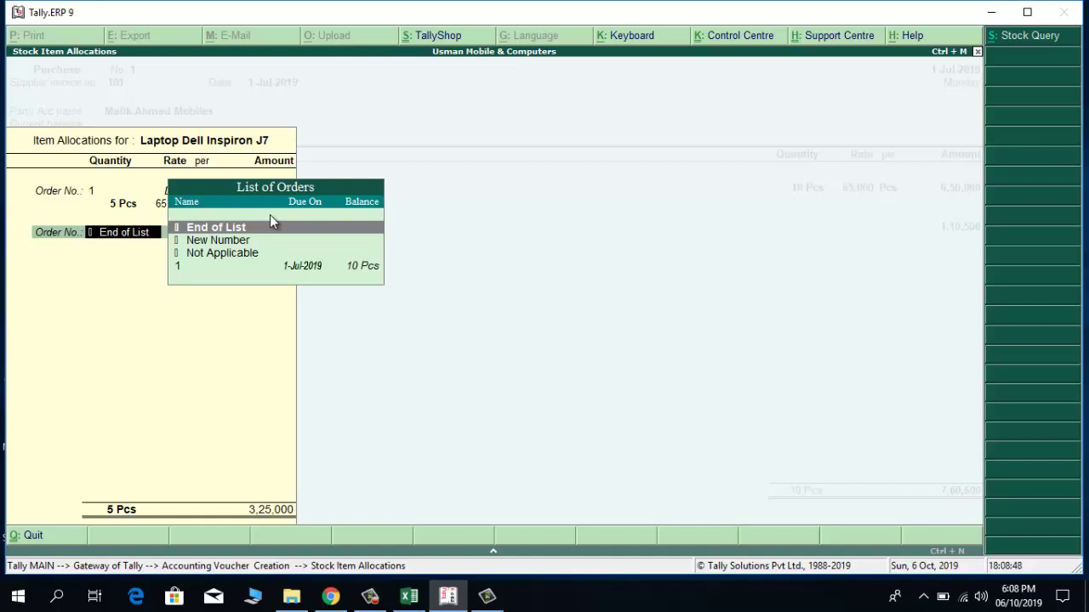
pyautogui.press('Return')
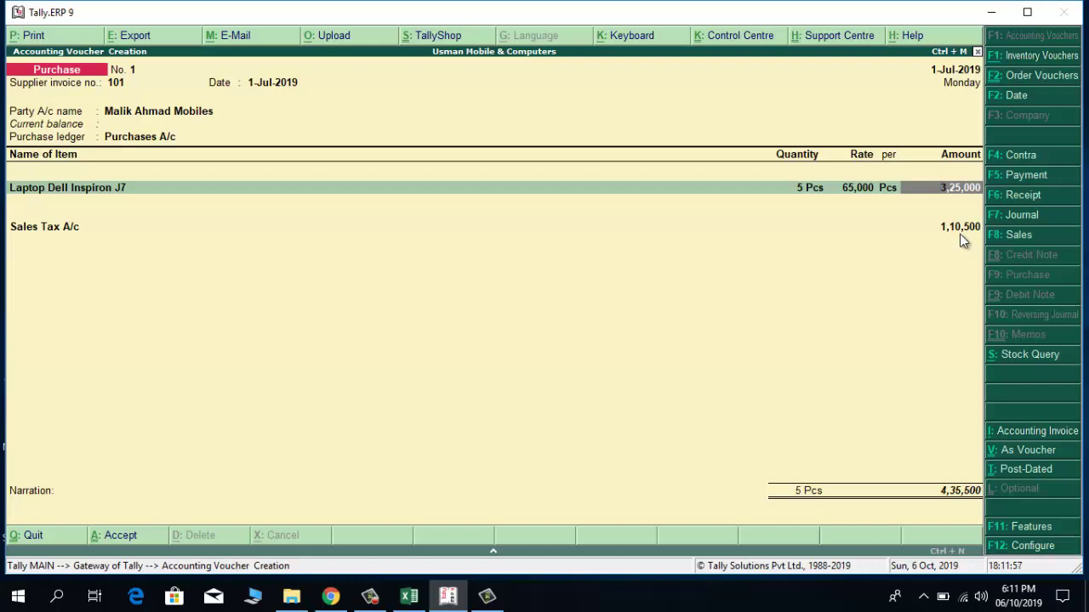
pyautogui.press('Return')
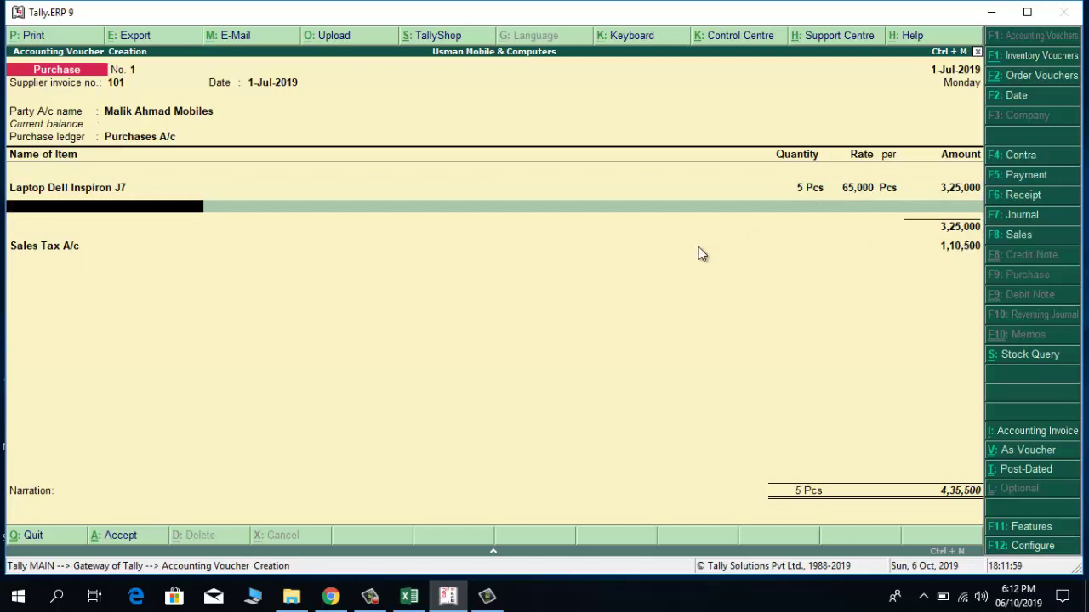
# Set the Sales Tax A/c rate to 17% on the purchase voucher and end the ledger entries
pyautogui.press('Return')
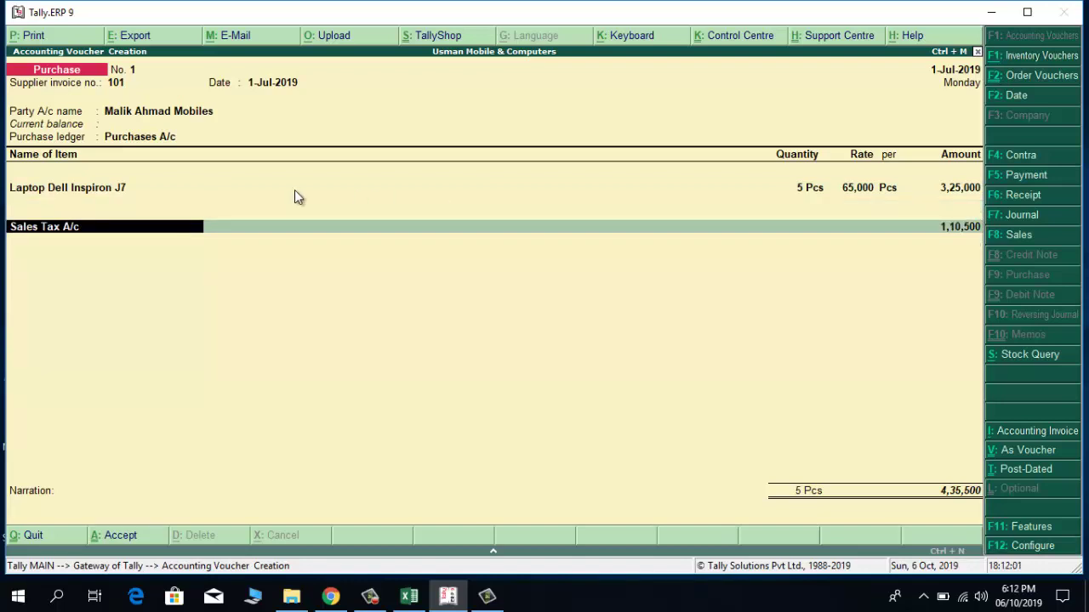
pyautogui.press('Return')
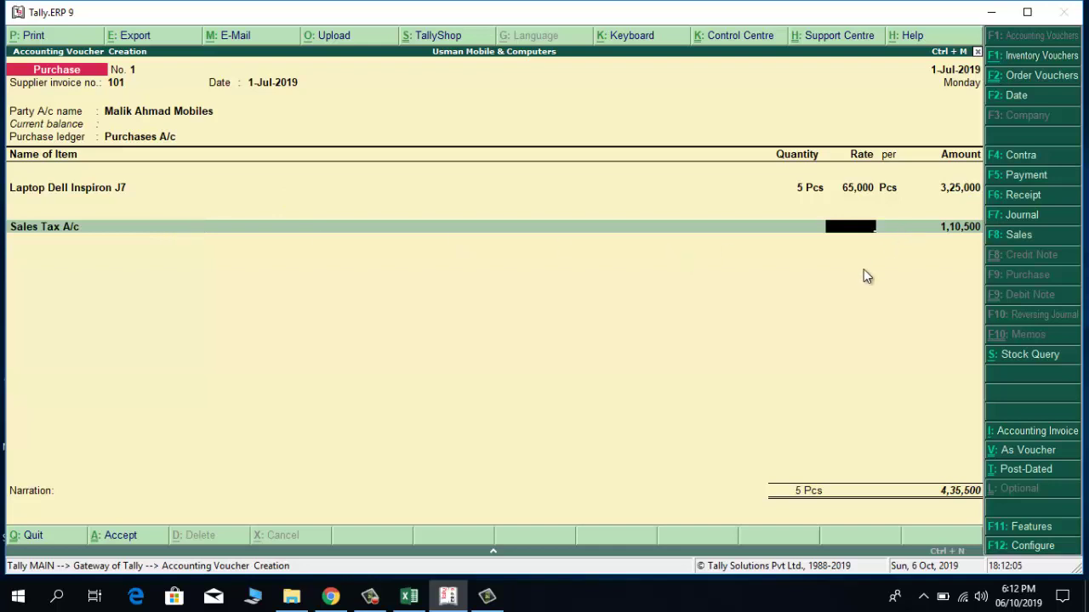
pyautogui.write('17%')
pyautogui.press('Return')
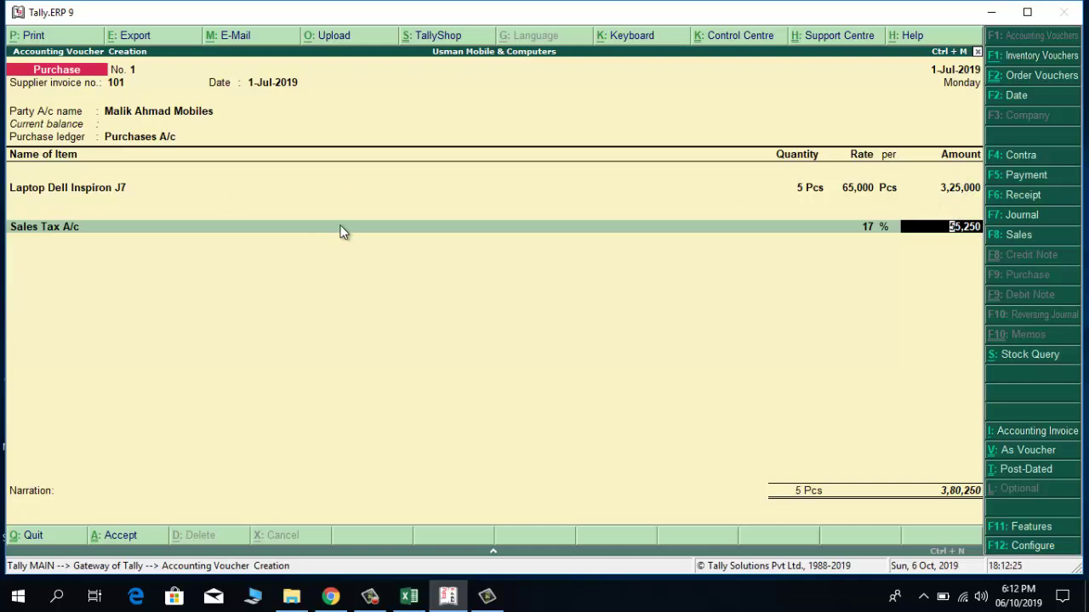
pyautogui.press('Return')
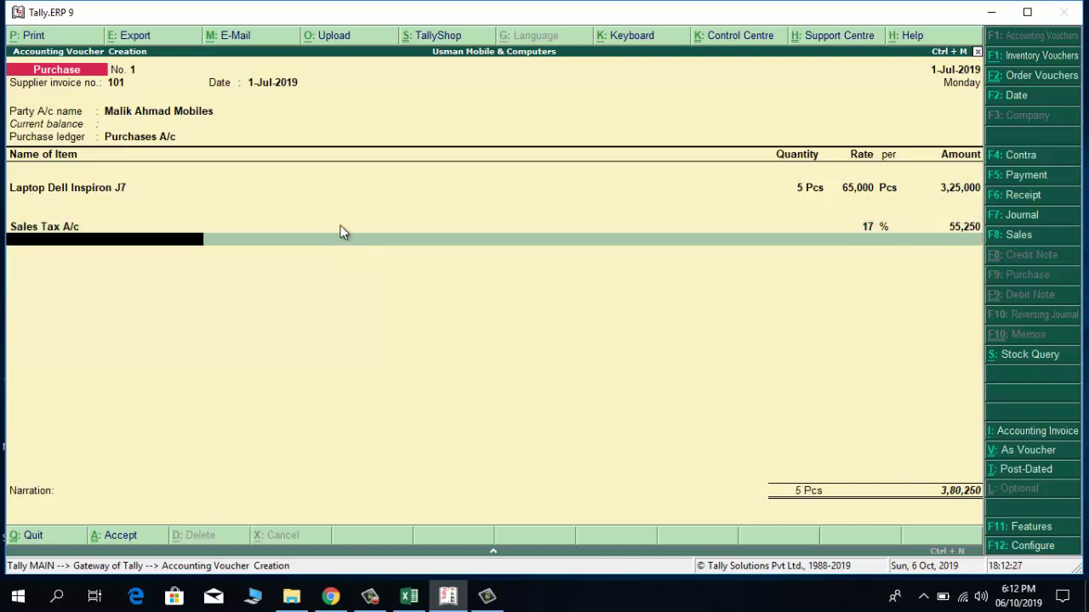
pyautogui.press('Return')
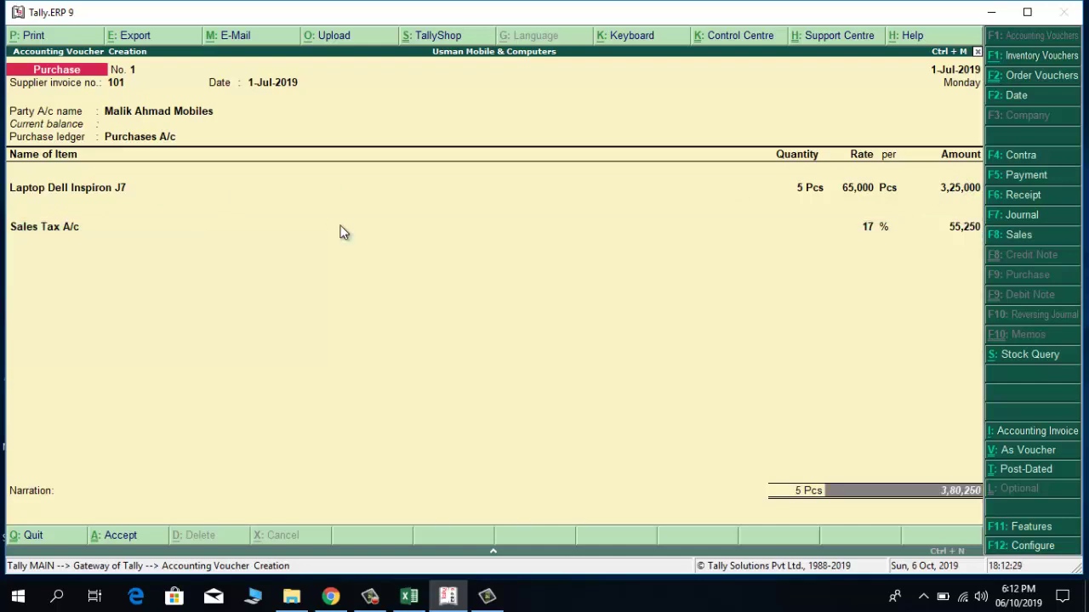
# Enter the narration "Partial Material Received Against P.O #" followed by the purchase order number, save the voucher and leave voucher entry
pyautogui.press('Return')
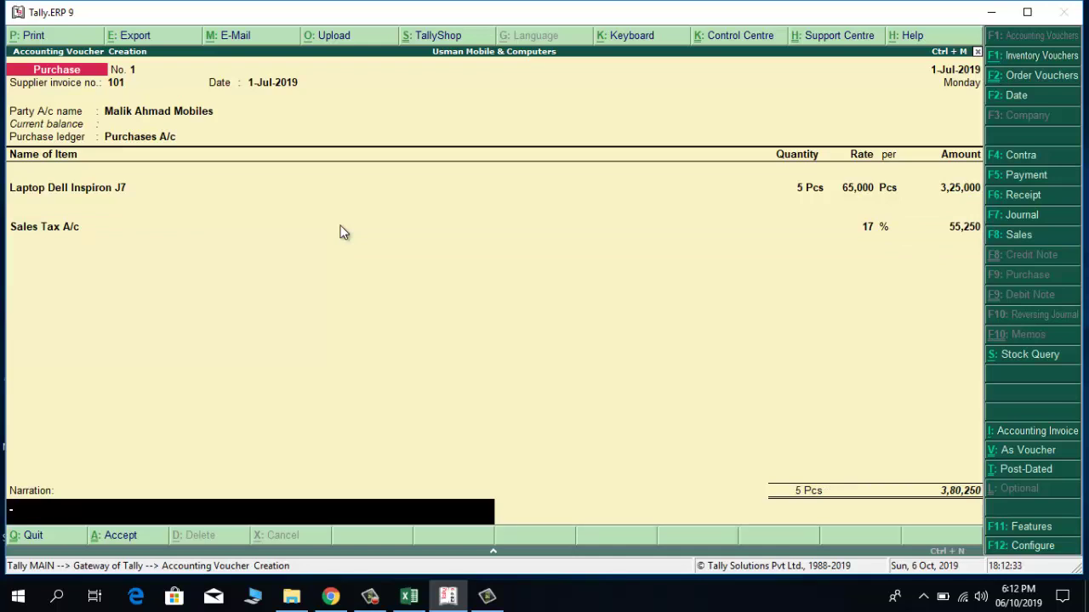
pyautogui.write('Partial Material Received')
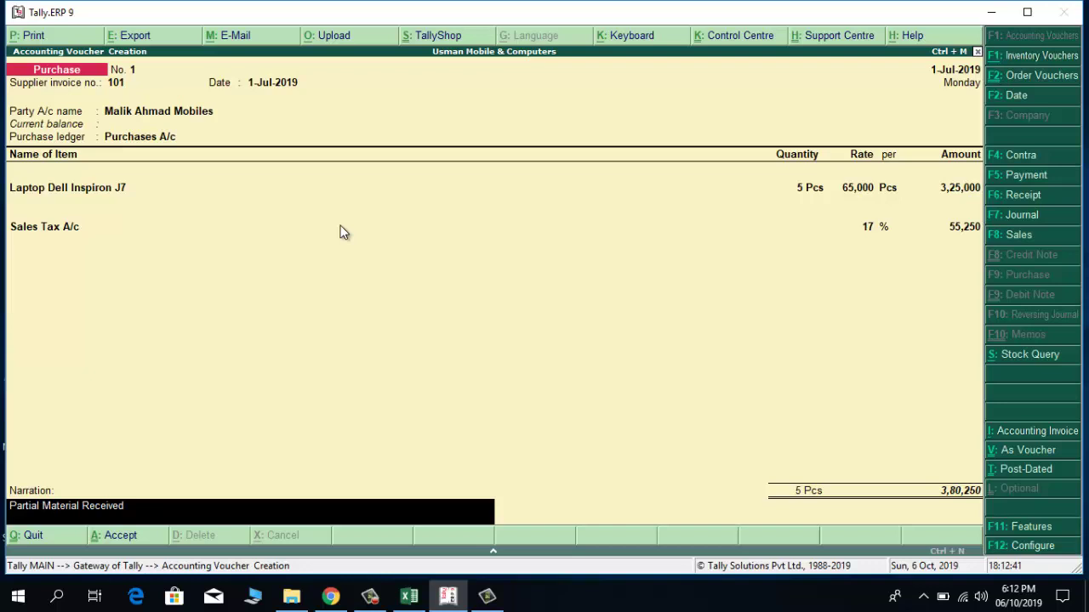
pyautogui.write(' Against P.O # 1')
pyautogui.press('Return')
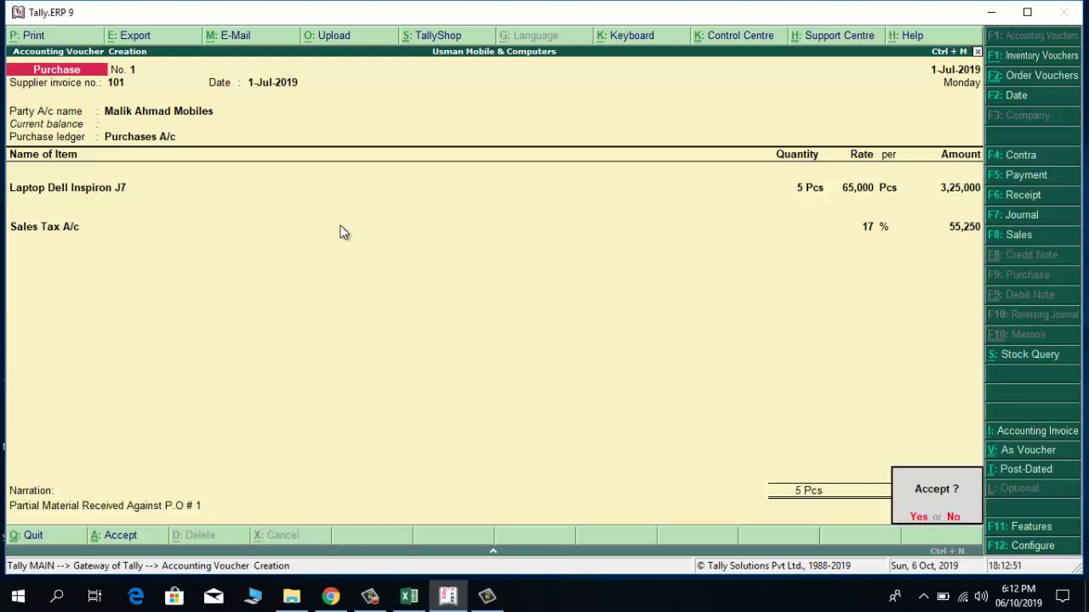
pyautogui.click(916, 515)
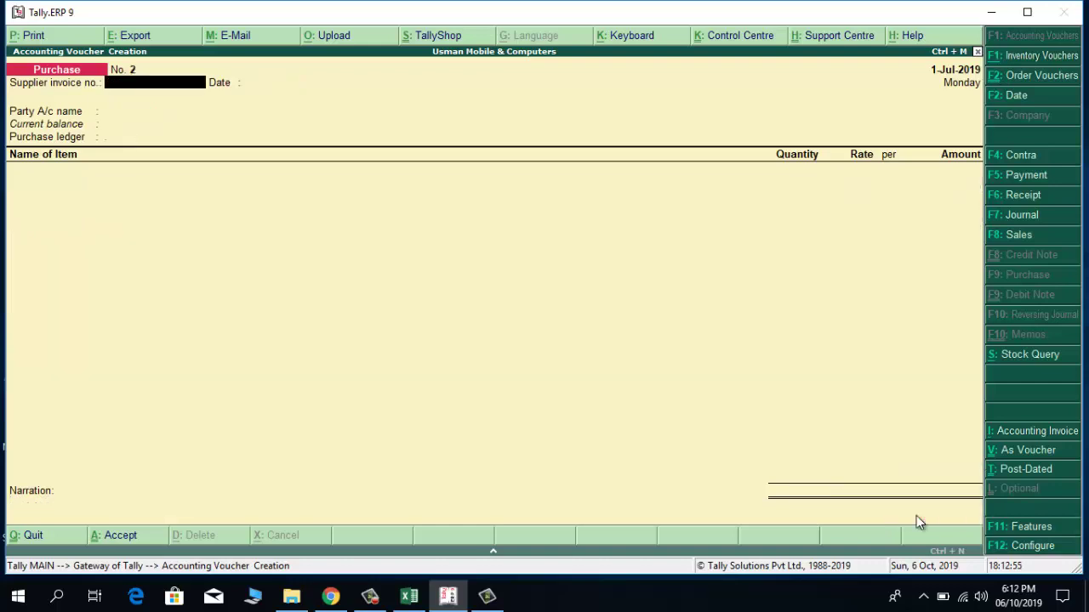
pyautogui.press('Escape')
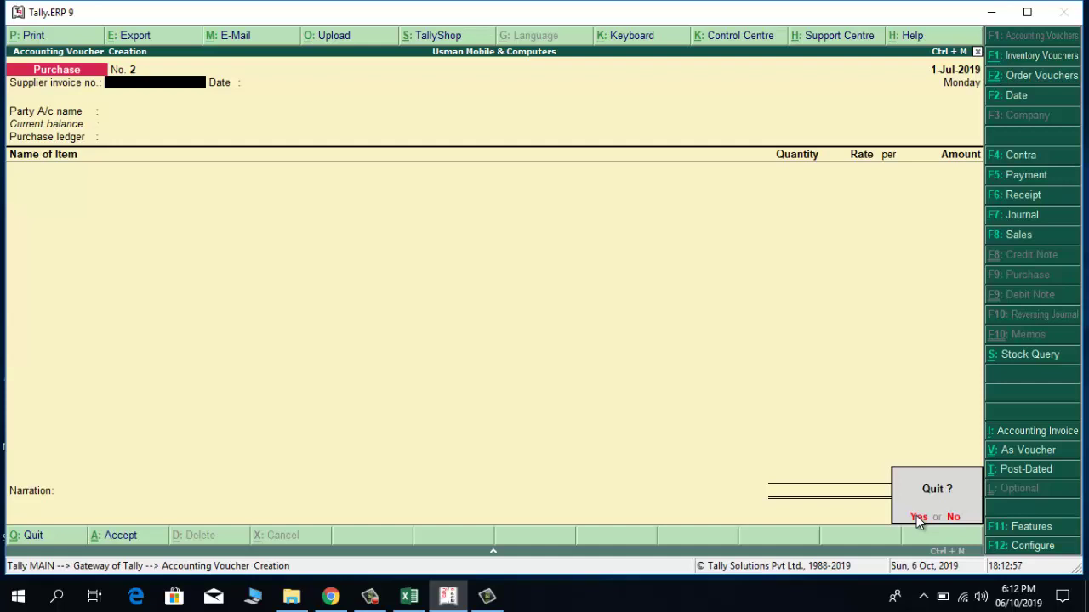
pyautogui.click(918, 517)
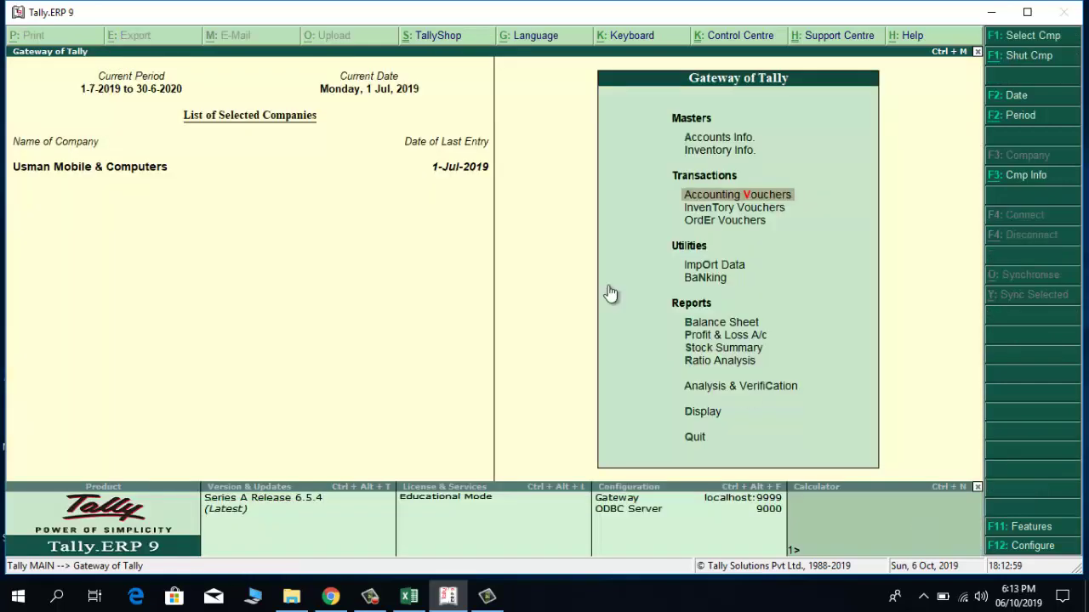
# Open the Balance Sheet report and drill down into the Current Liabilities group
pyautogui.click(730, 324)
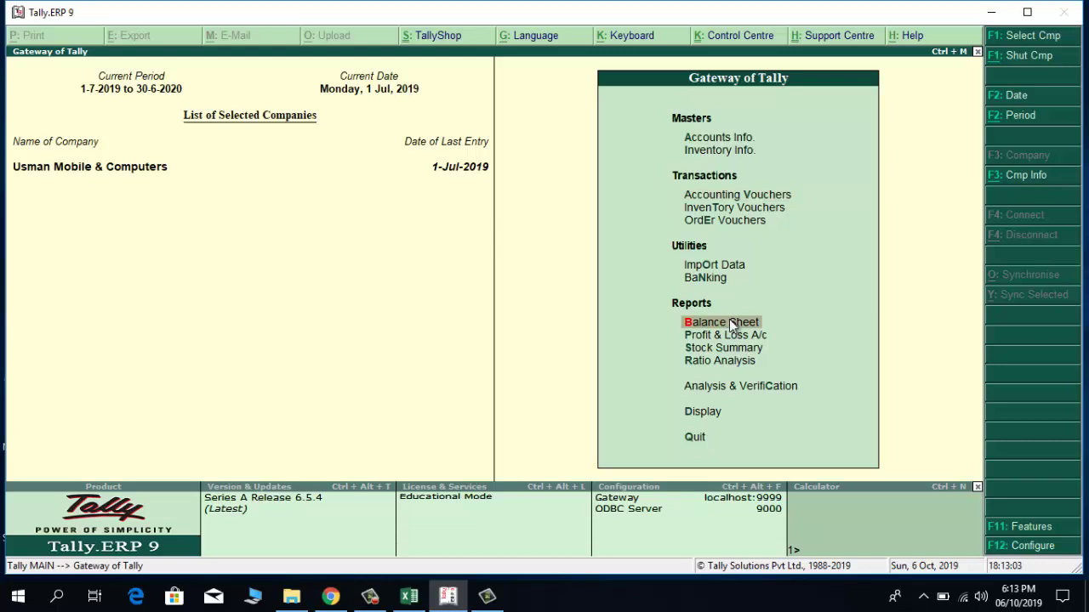
pyautogui.click(731, 324)
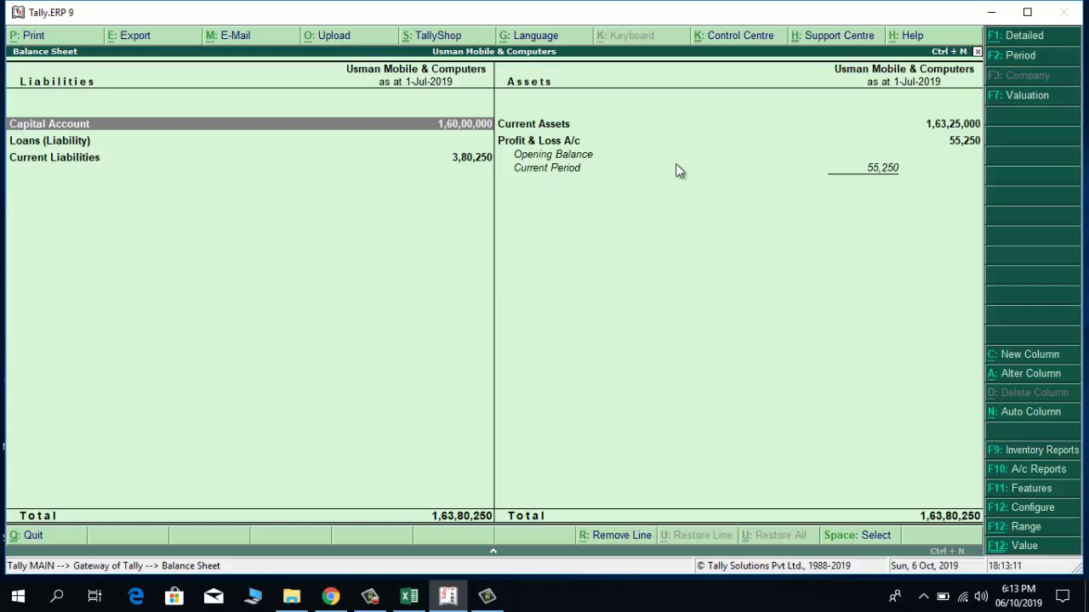
pyautogui.doubleClick(472, 162)
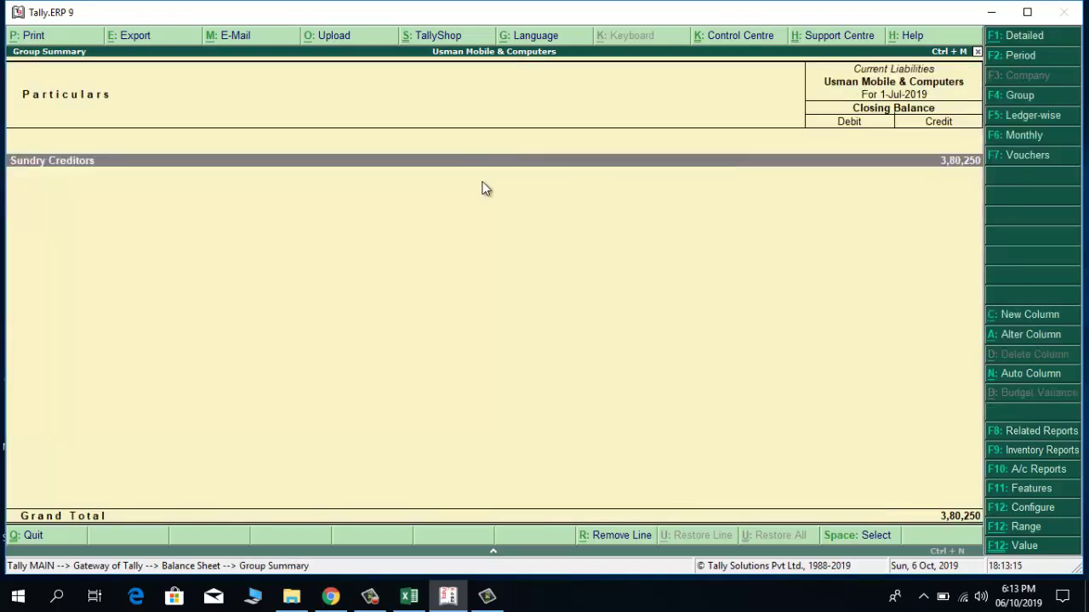
# Drill down into Sundry Creditors to view the supplier's balance, and return to the Balance Sheet
pyautogui.doubleClick(38, 163)
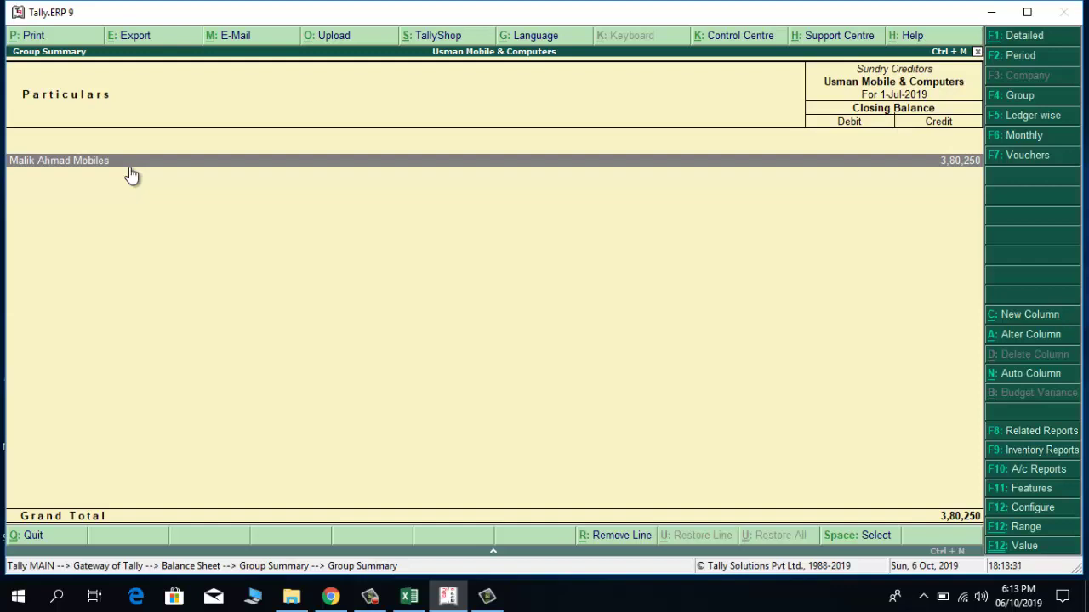
pyautogui.press('Escape')
pyautogui.press('Escape')
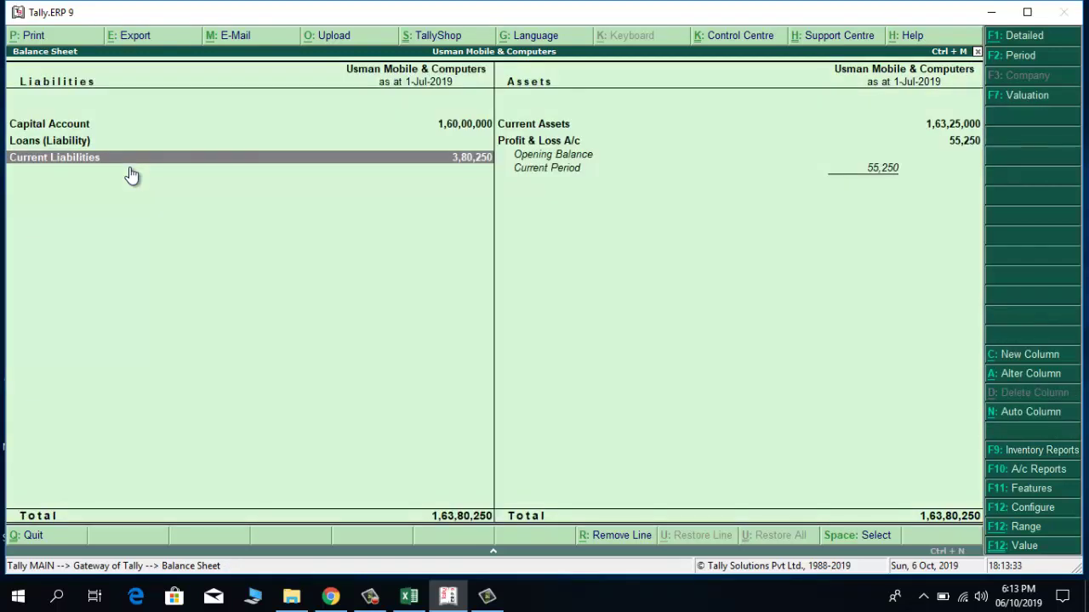
# Examine the assets side of the Balance Sheet, including the Closing Stock, Cash-in-Hand and Bank Accounts balances within Current Assets
pyautogui.press('Right')
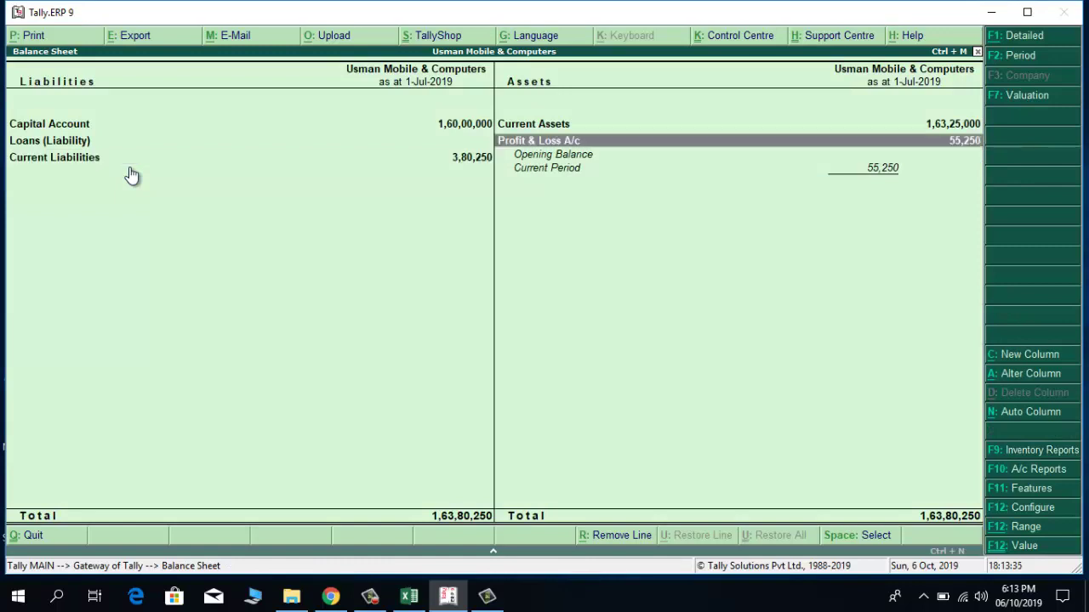
pyautogui.press('Up')
pyautogui.press('Down')
pyautogui.press('Up')
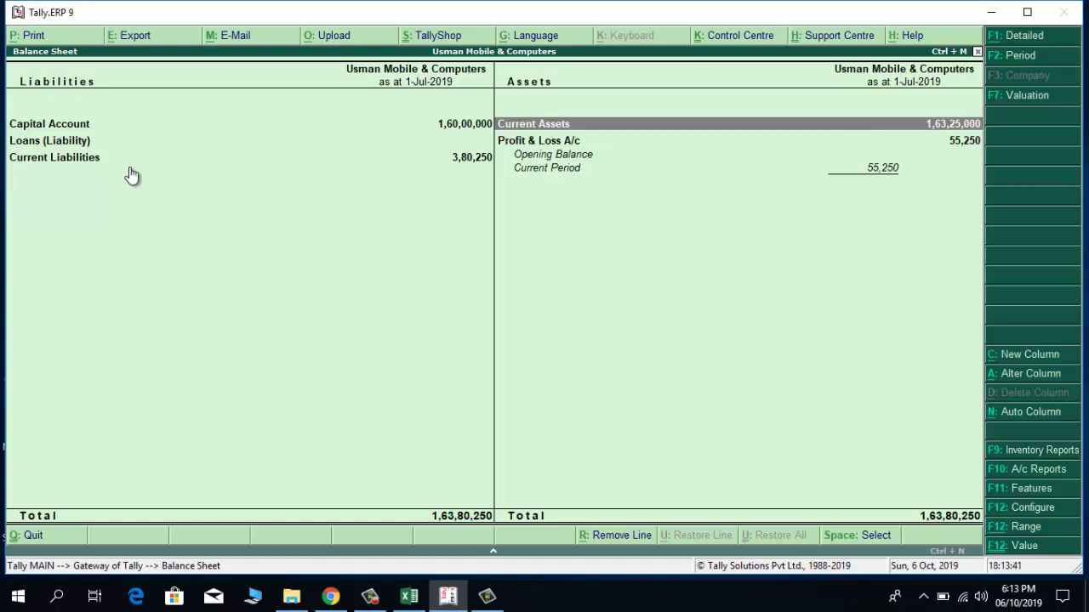
pyautogui.press('Down')
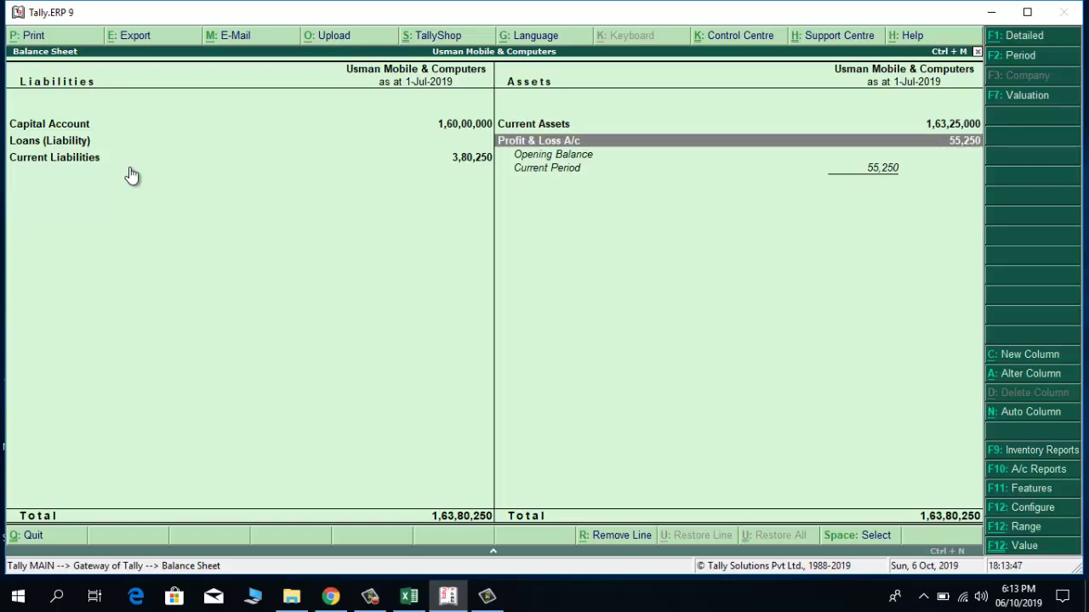
pyautogui.press('Up')
pyautogui.press('Return')
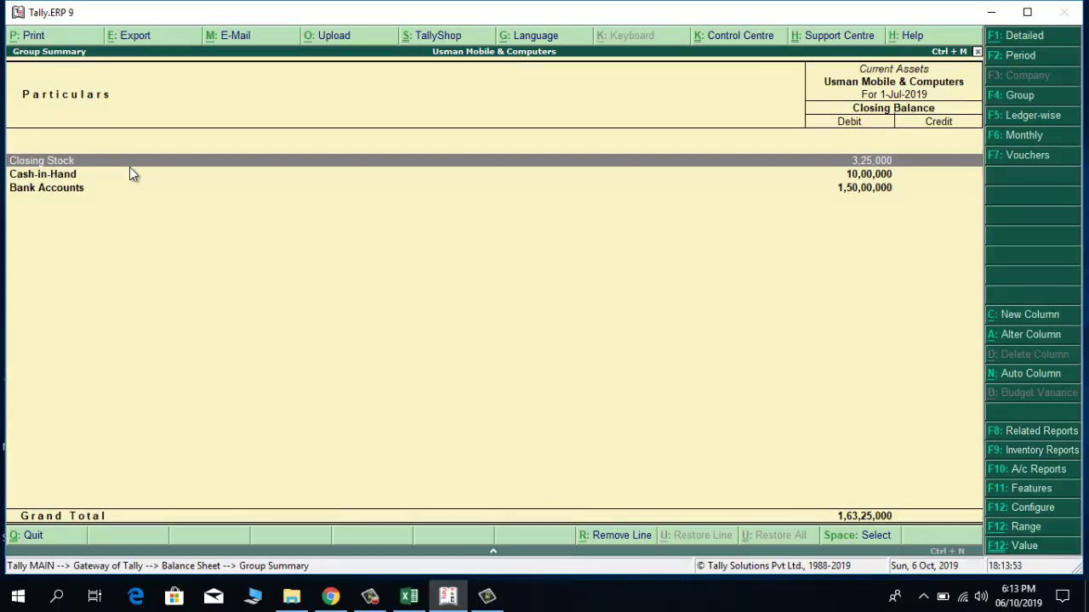
pyautogui.press('Down')
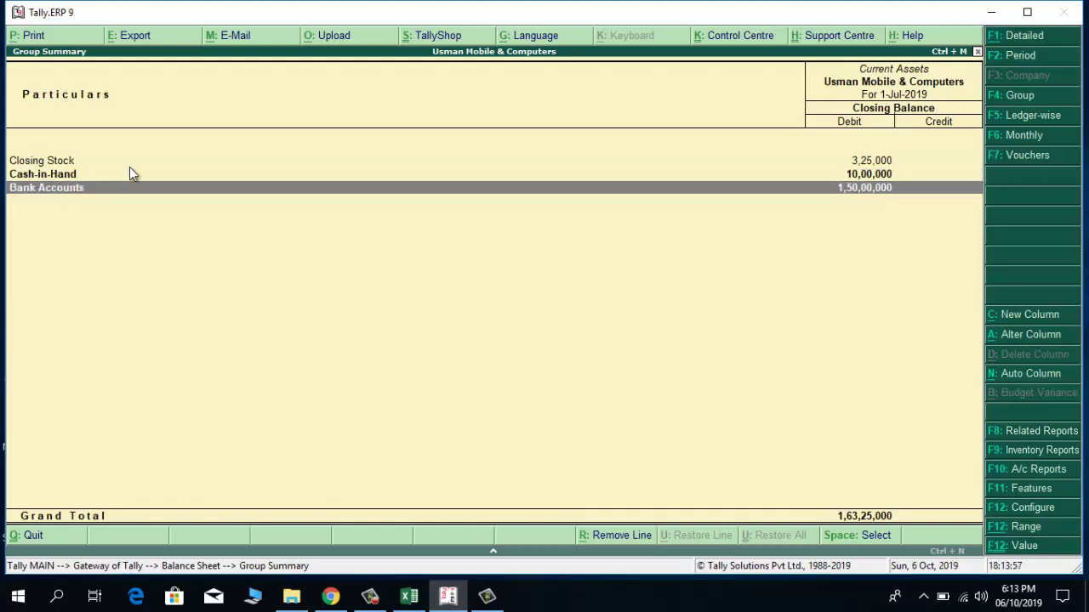
pyautogui.press('Down')
pyautogui.press('Up')
pyautogui.press('Up')
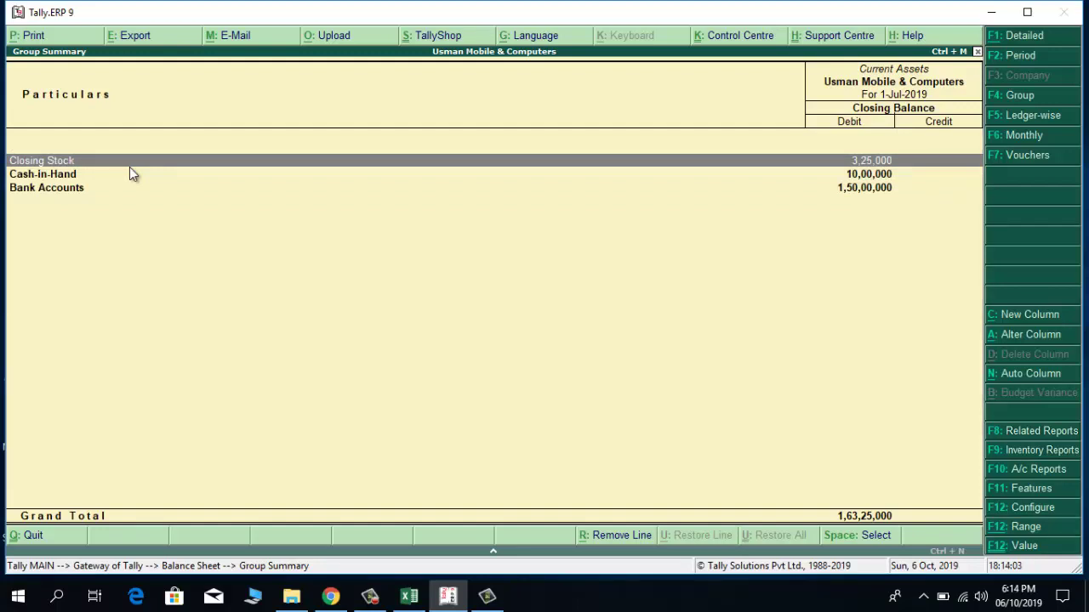
pyautogui.press('Escape')
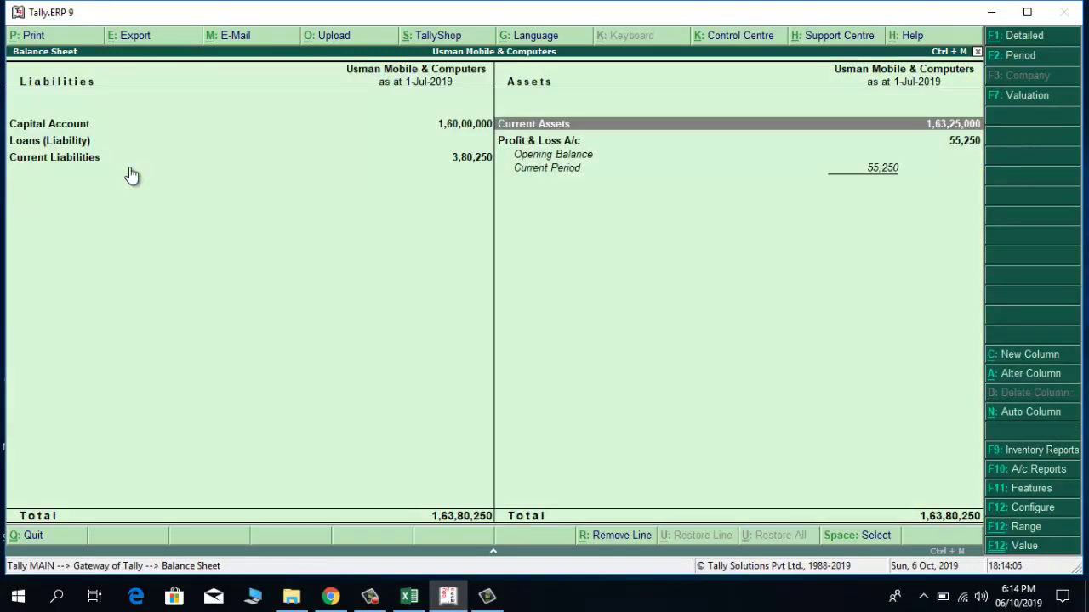
# Open the Profit & Loss A/c from the Balance Sheet, examine its gross and nett loss lines, and return to the Gateway of Tally
pyautogui.press('Down')
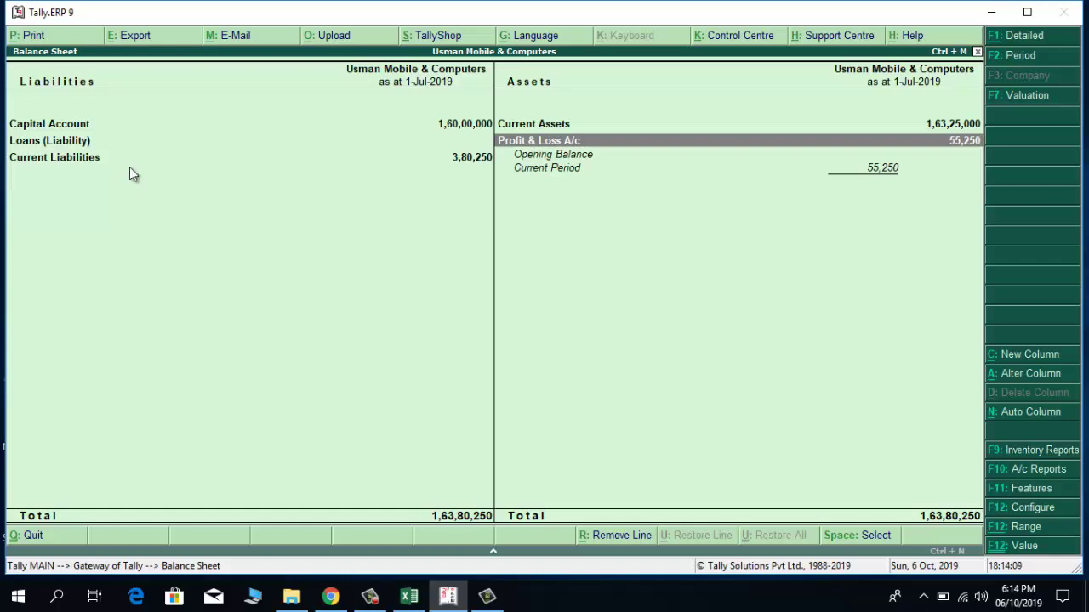
pyautogui.press('Return')
pyautogui.press('Down')
pyautogui.press('Down')
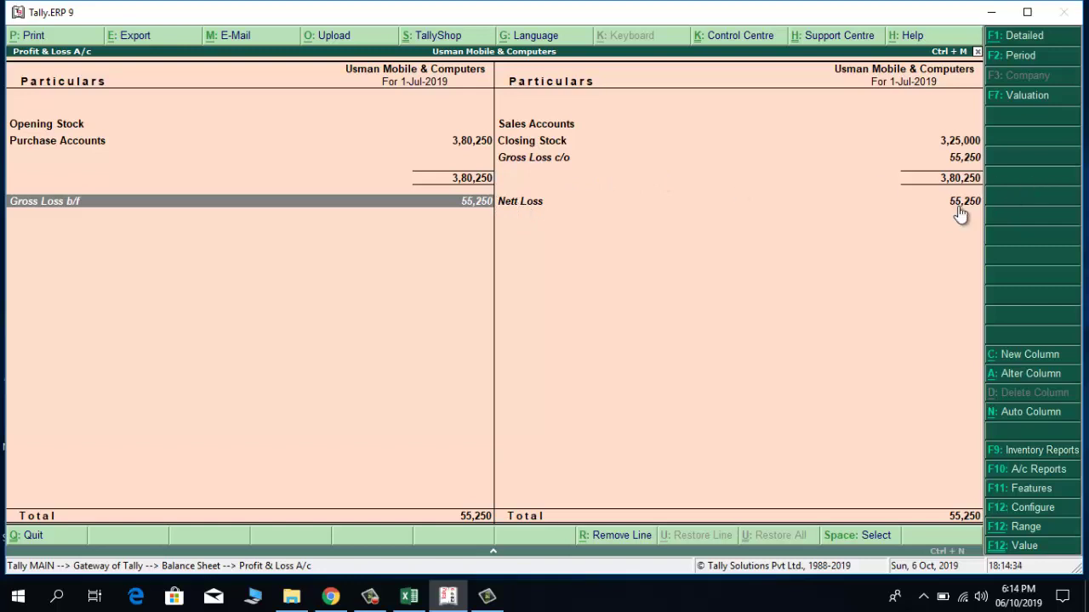
pyautogui.click(522, 204)
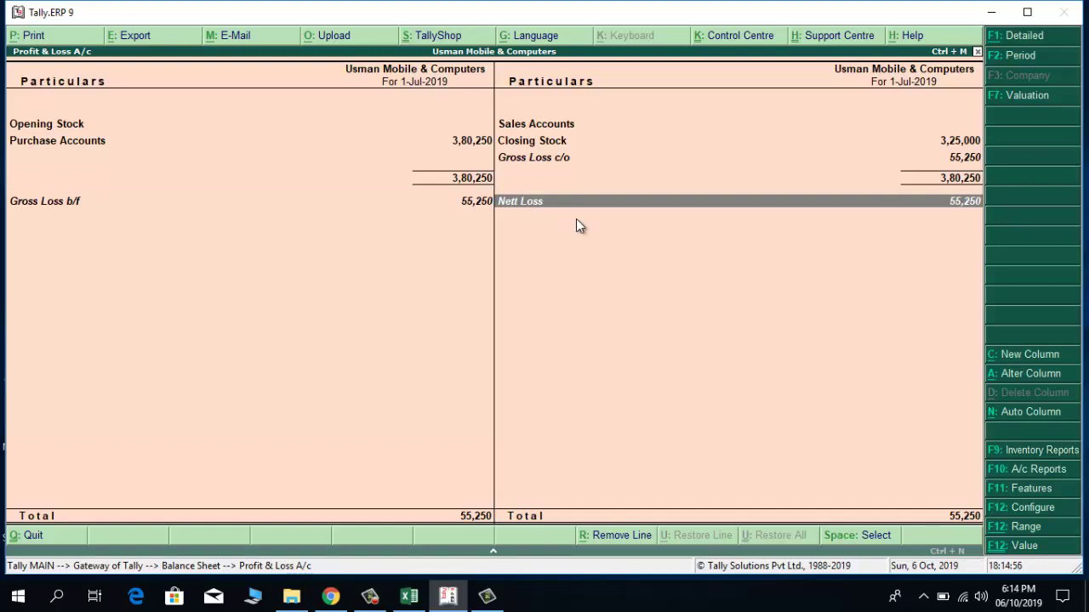
pyautogui.press('Escape')
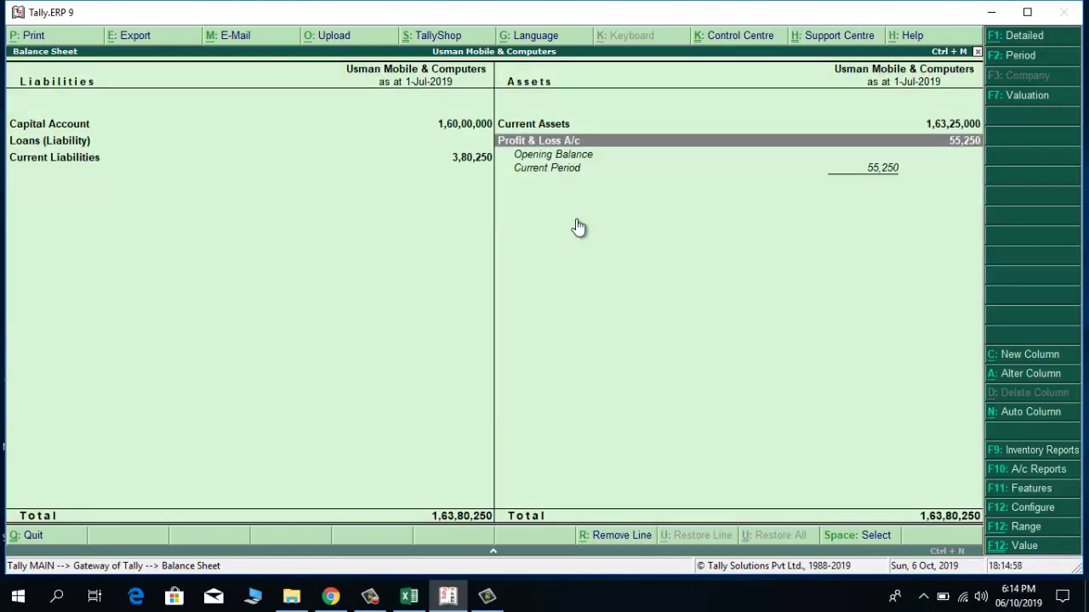
pyautogui.press('Escape')
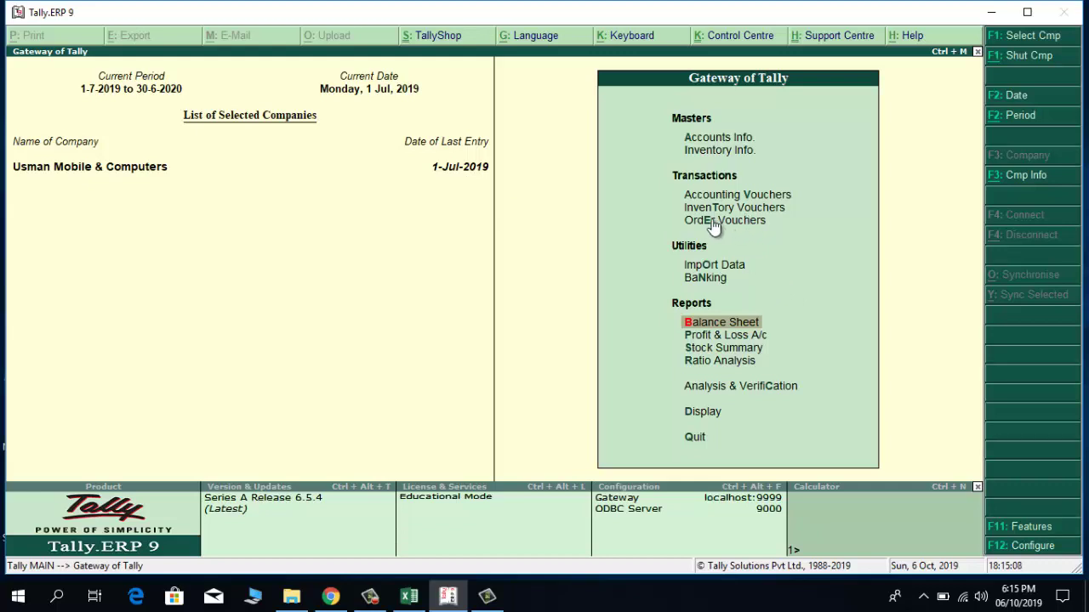
# View the Stock Query for Laptop Dell Inspiron J7 and return to the Statements of Inventory
pyautogui.click(697, 411)
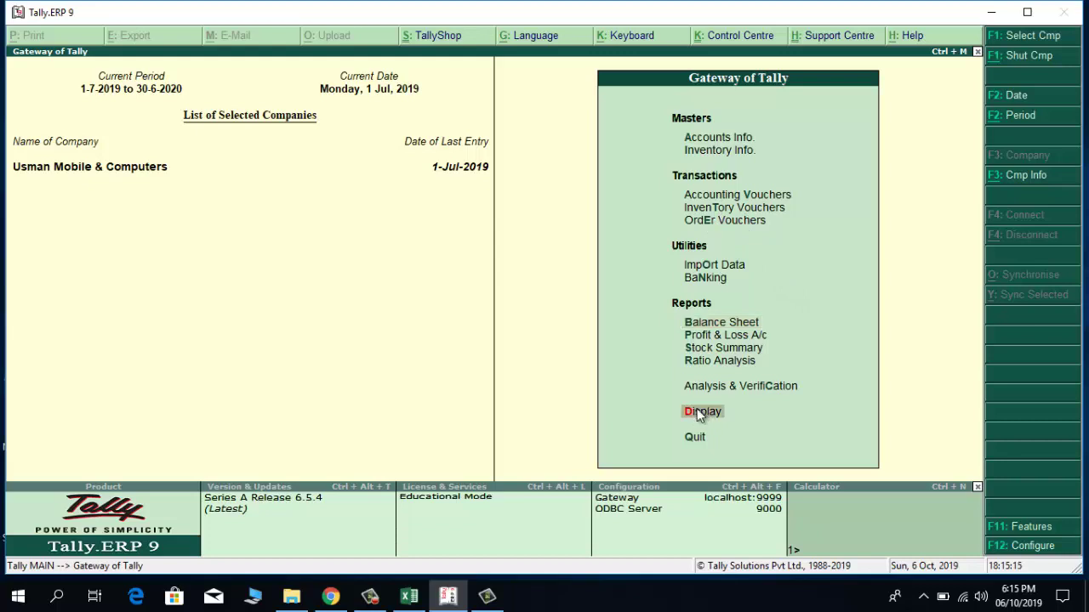
pyautogui.click(698, 411)
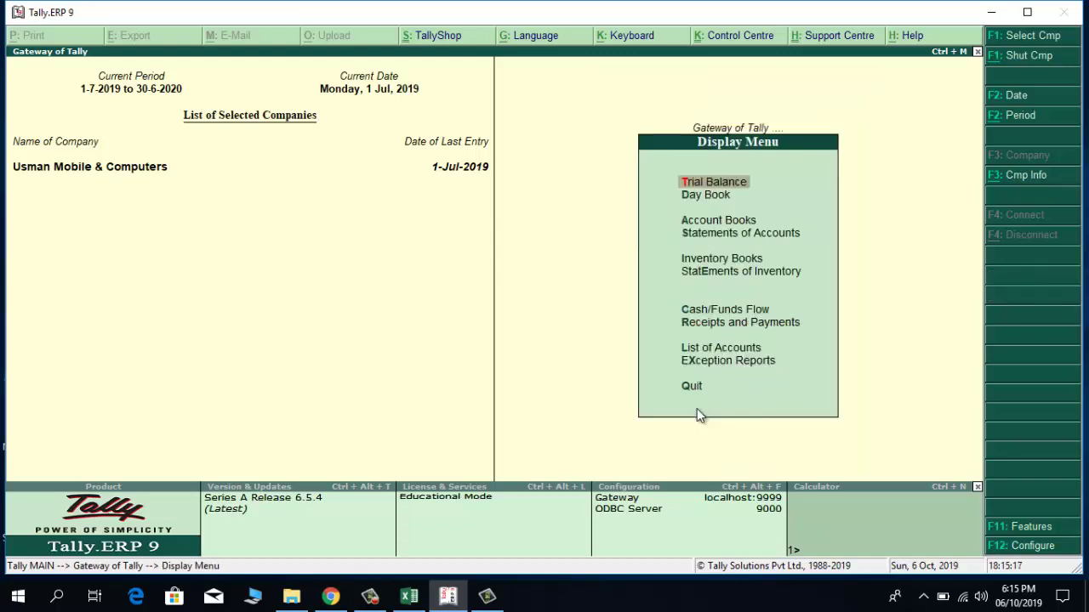
pyautogui.click(755, 276)
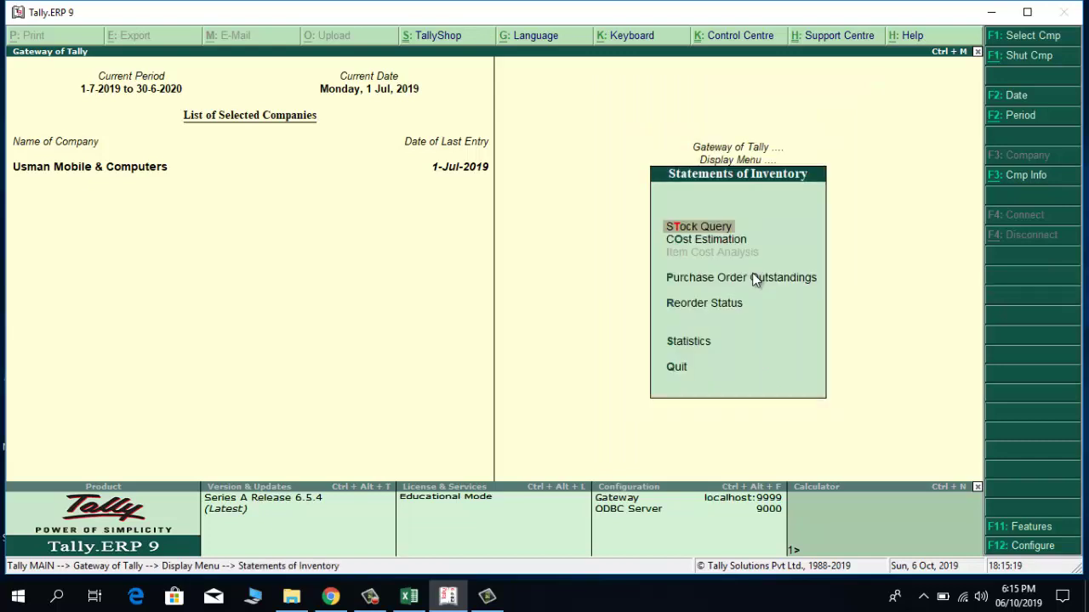
pyautogui.click(680, 228)
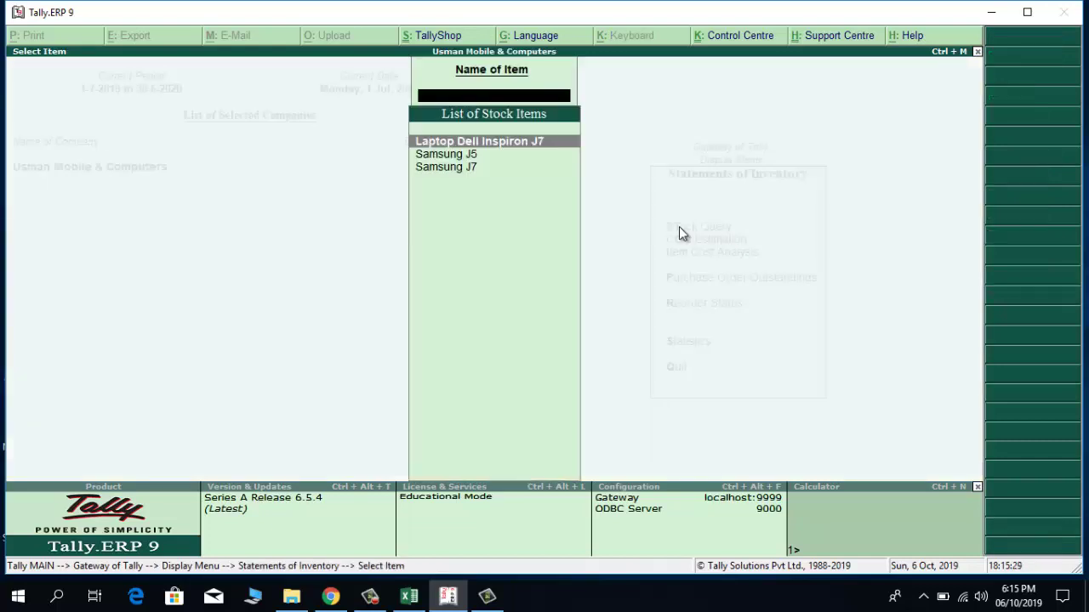
pyautogui.click(507, 142)
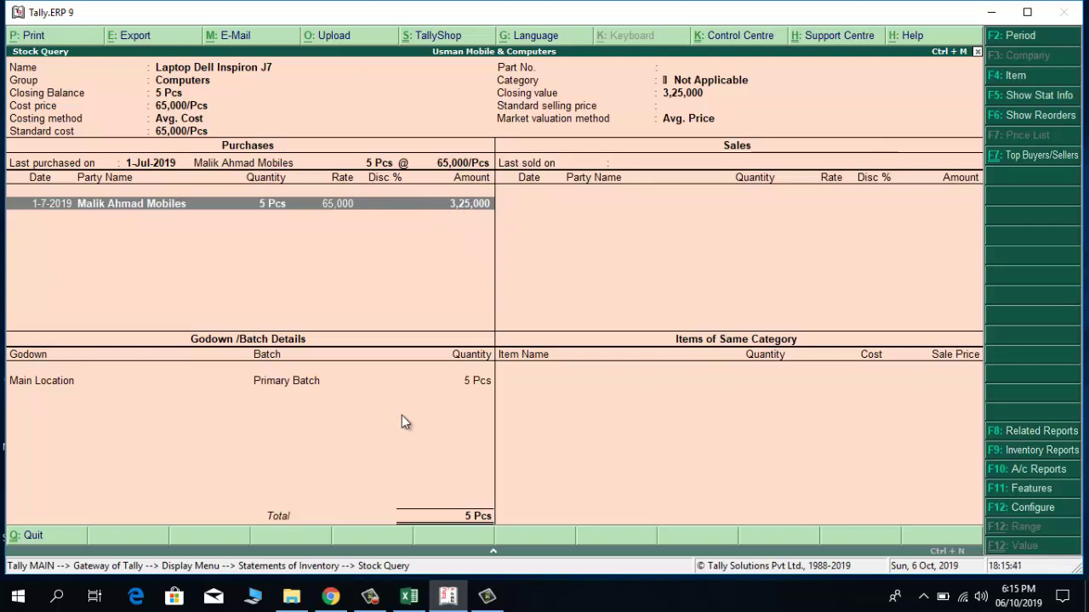
pyautogui.press('Escape')
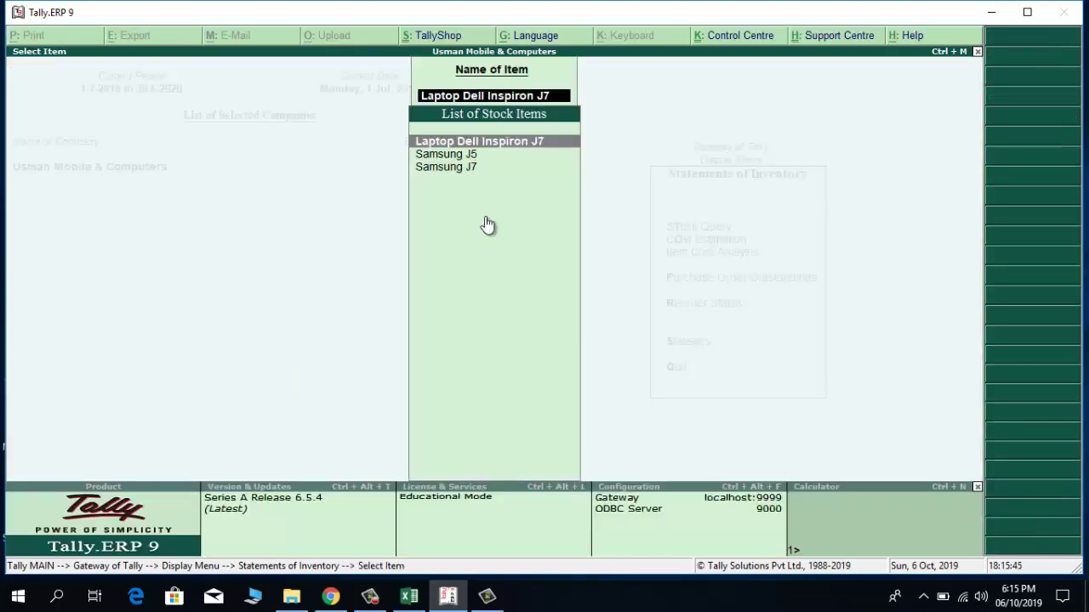
pyautogui.press('BackSpace')
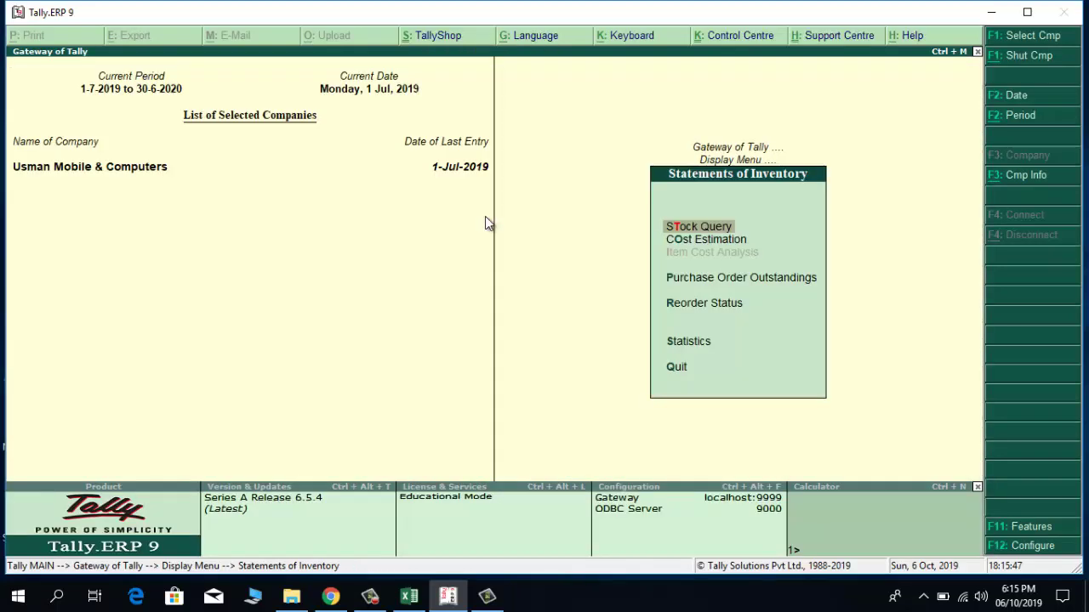
# View the Purchase Order Outstandings report for all orders and return to the Statements of Inventory
pyautogui.click(717, 283)
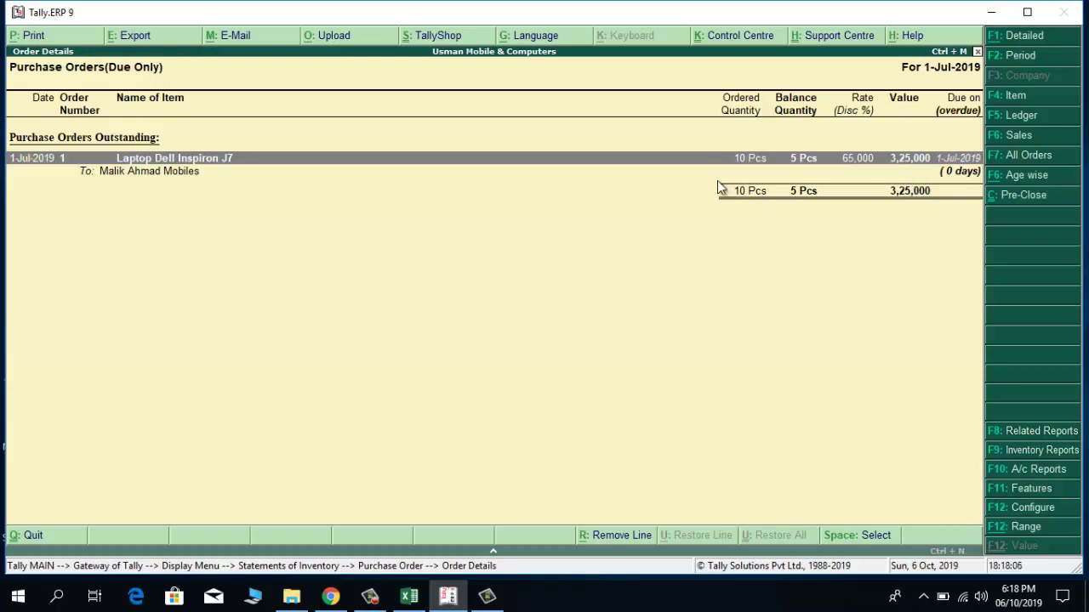
pyautogui.press('Escape')
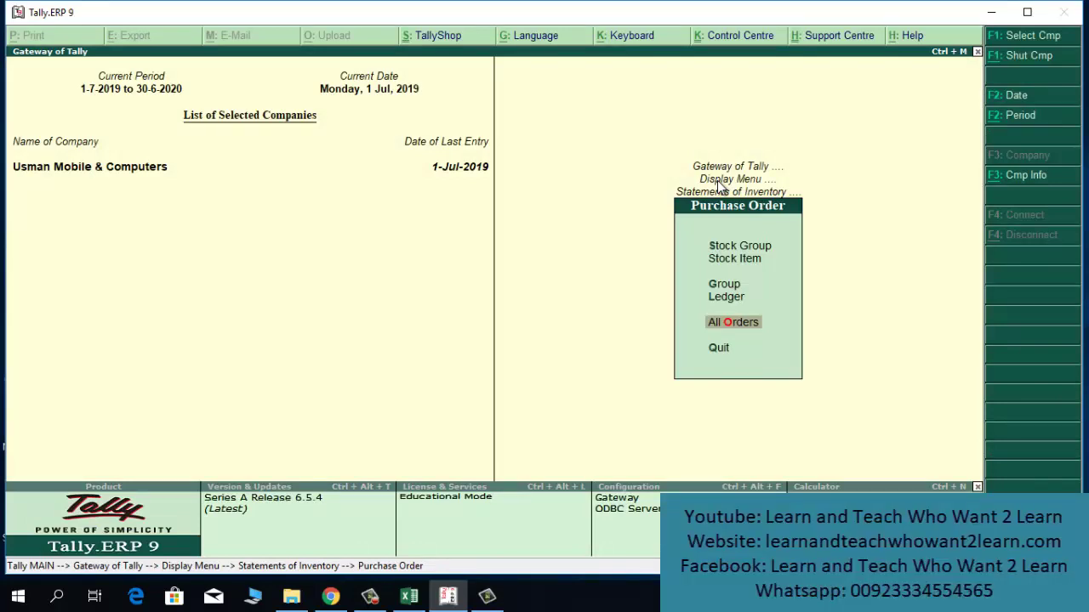
pyautogui.press('Escape')
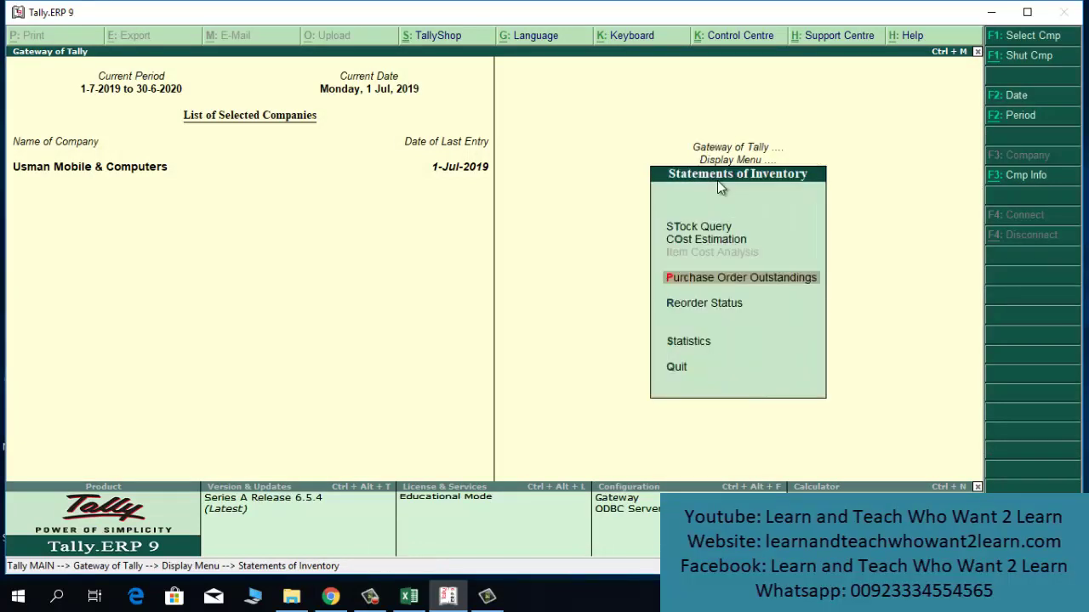